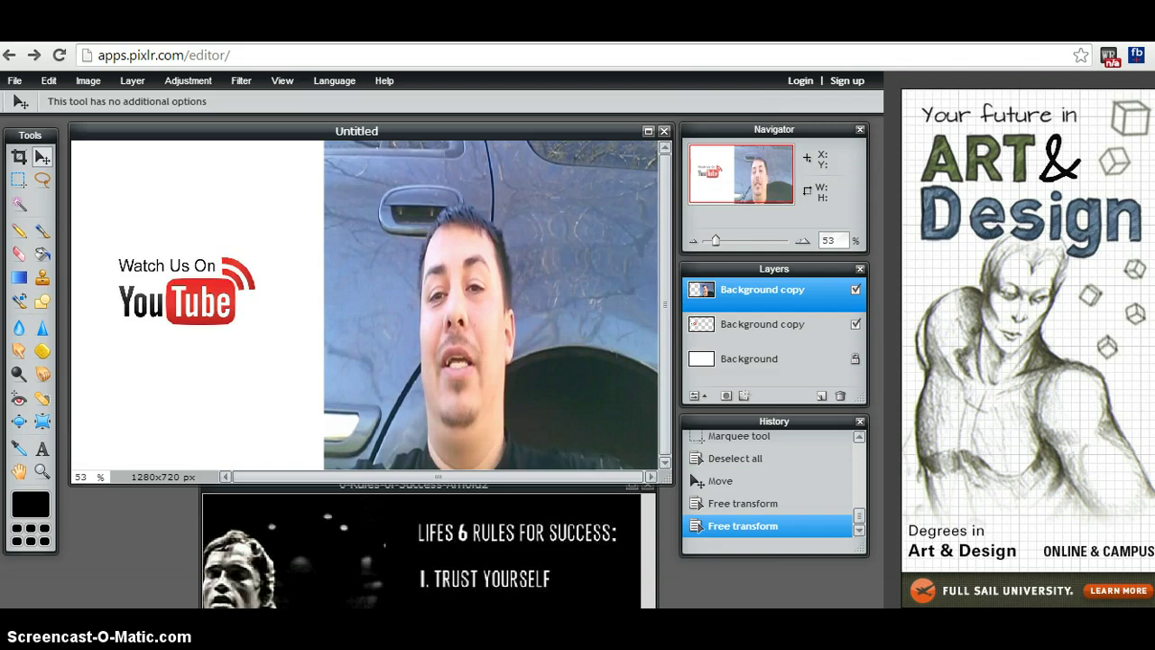
# Step: Browse the Creator Studio video list and open the edit page for 'How to Build authority in YouTube'
pyautogui.click(467, 35)
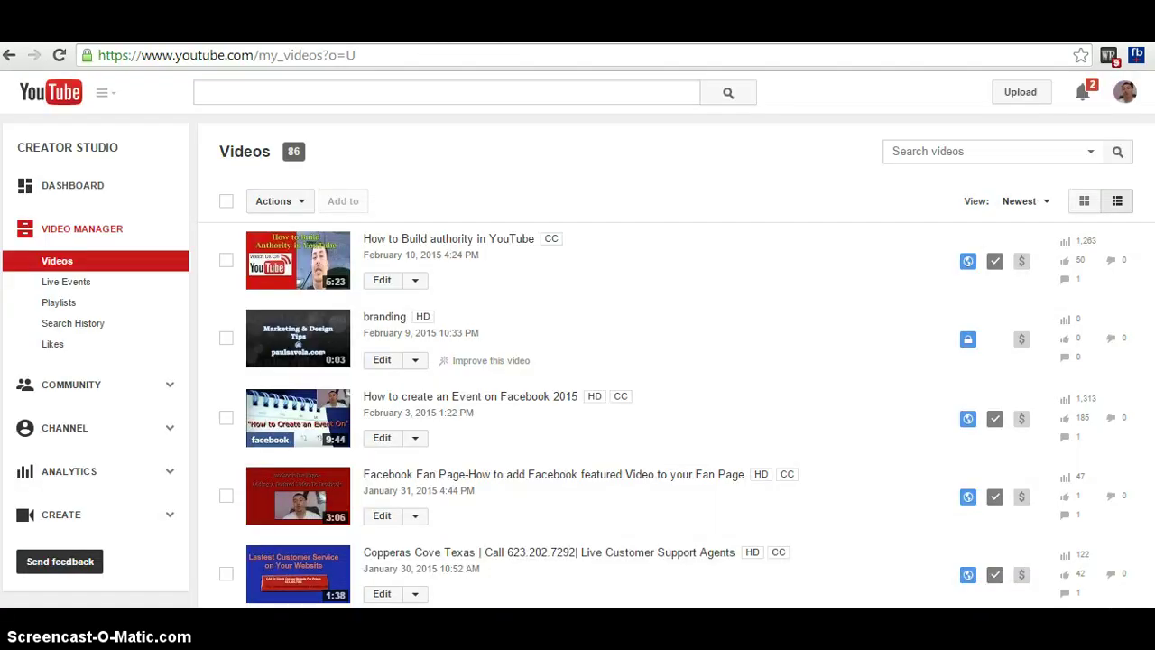
pyautogui.scroll(-1, 362, 271)
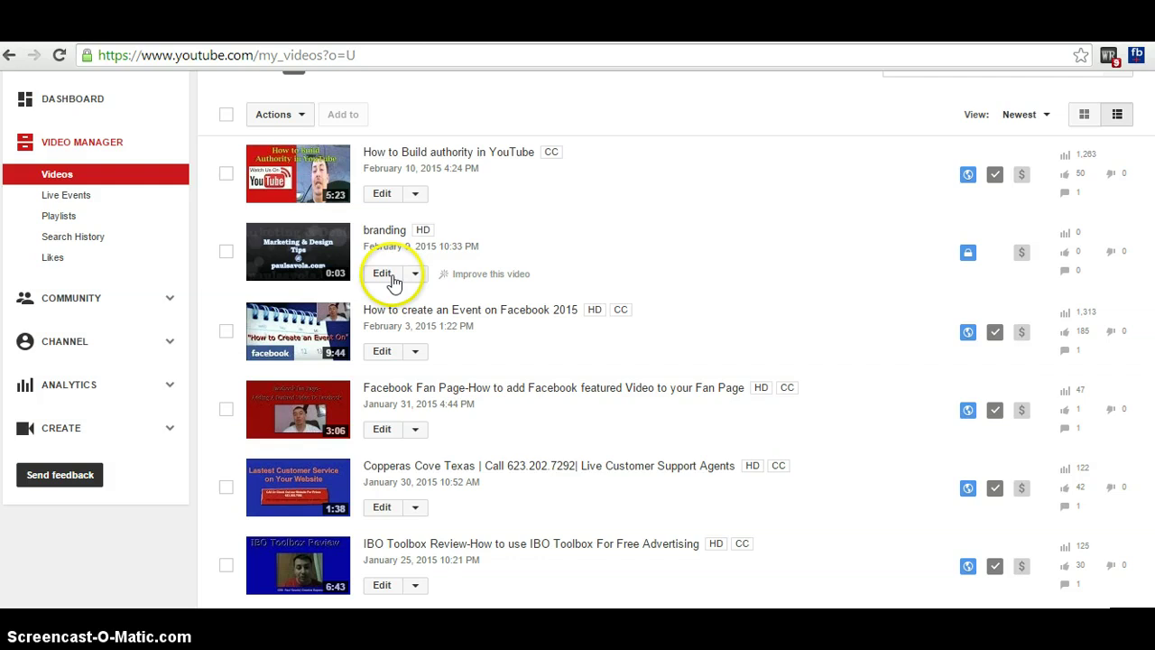
pyautogui.scroll(-10, 393, 282)
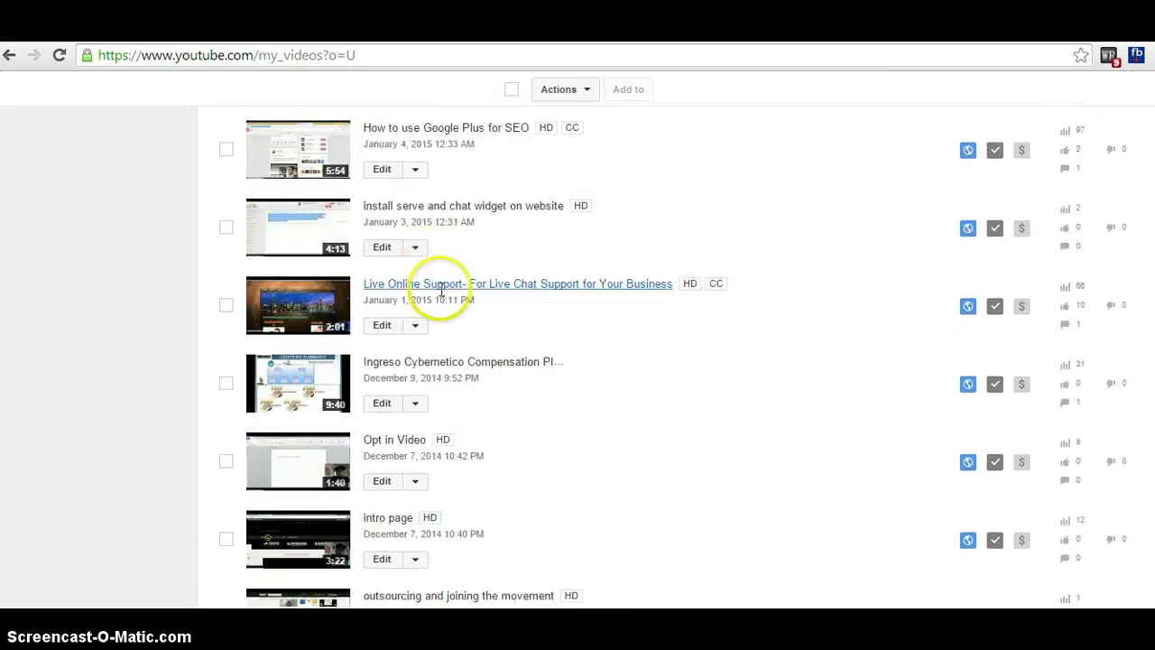
pyautogui.scroll(-8, 440, 287)
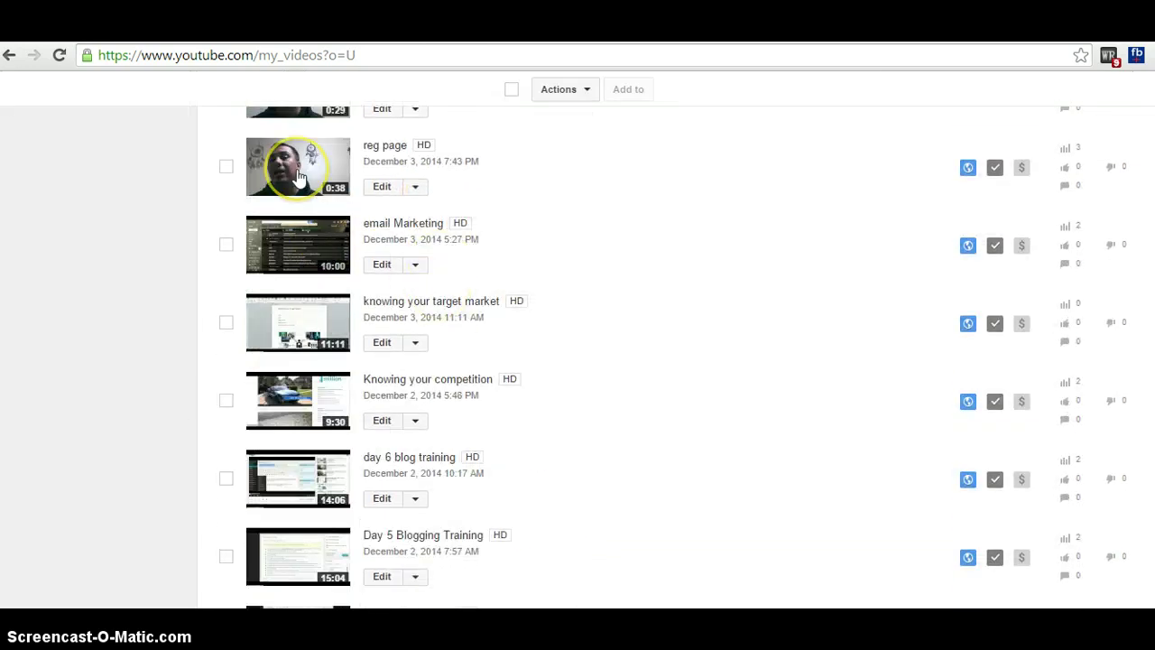
pyautogui.click(298, 178)
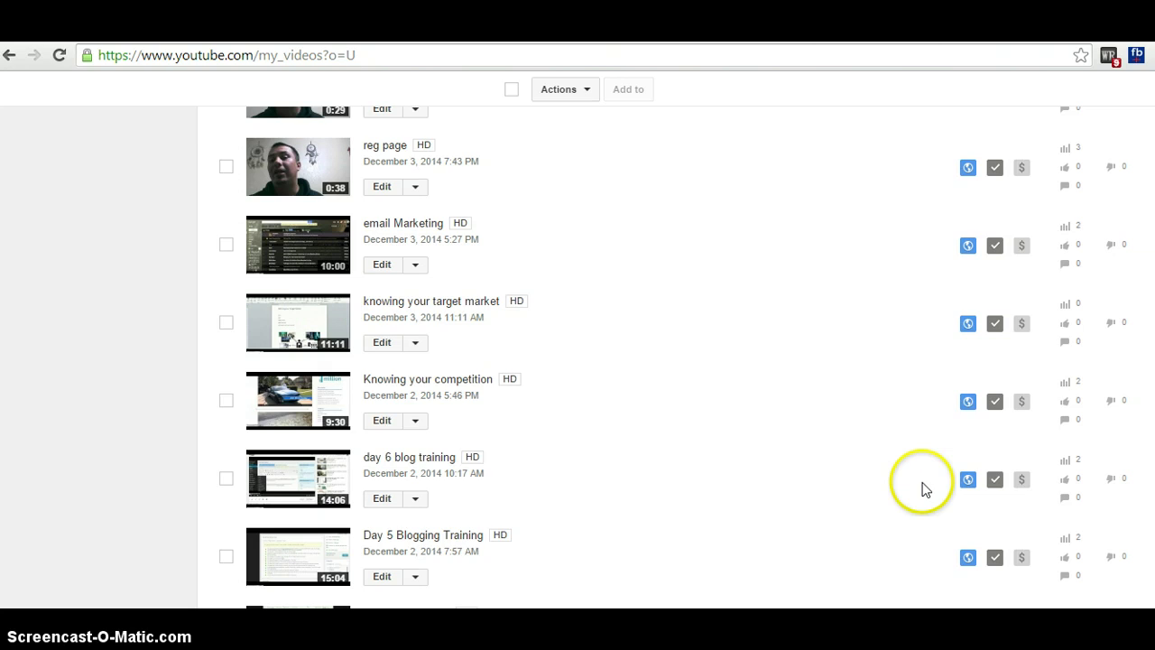
pyautogui.scroll(15, 672, 246)
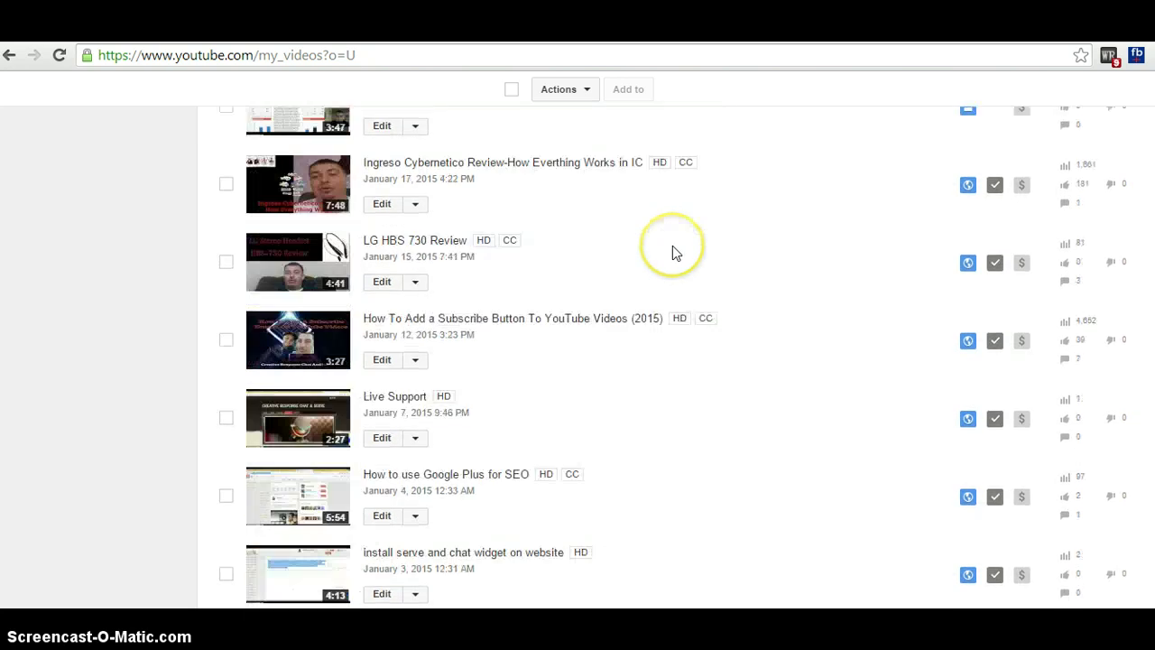
pyautogui.scroll(5, 623, 484)
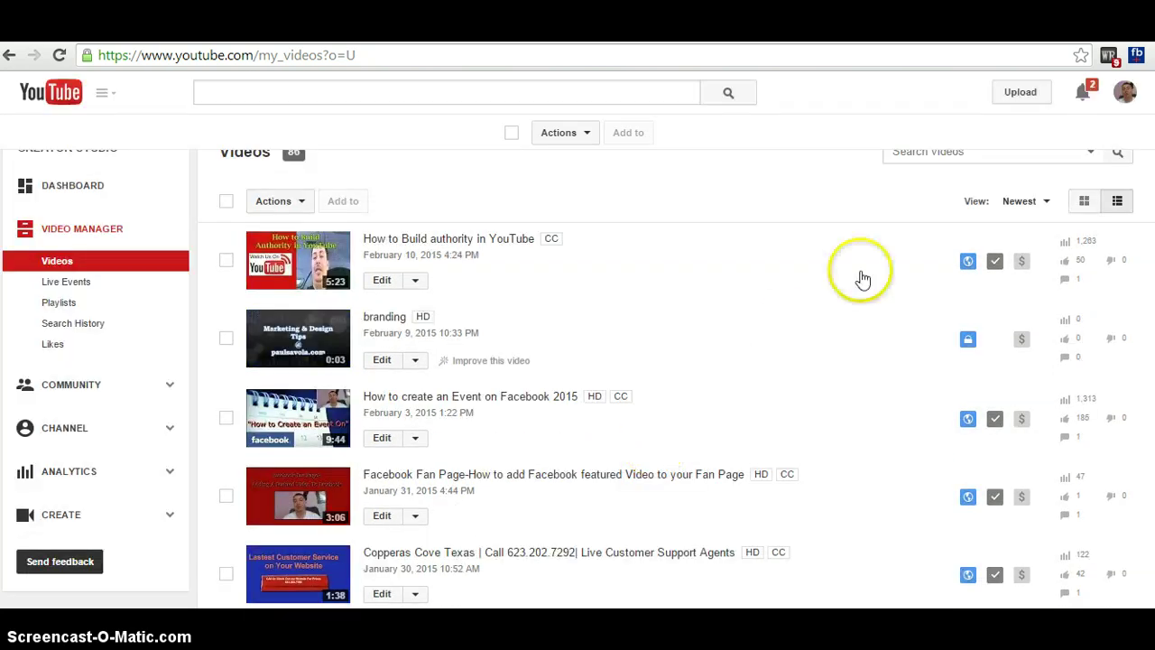
pyautogui.click(382, 283)
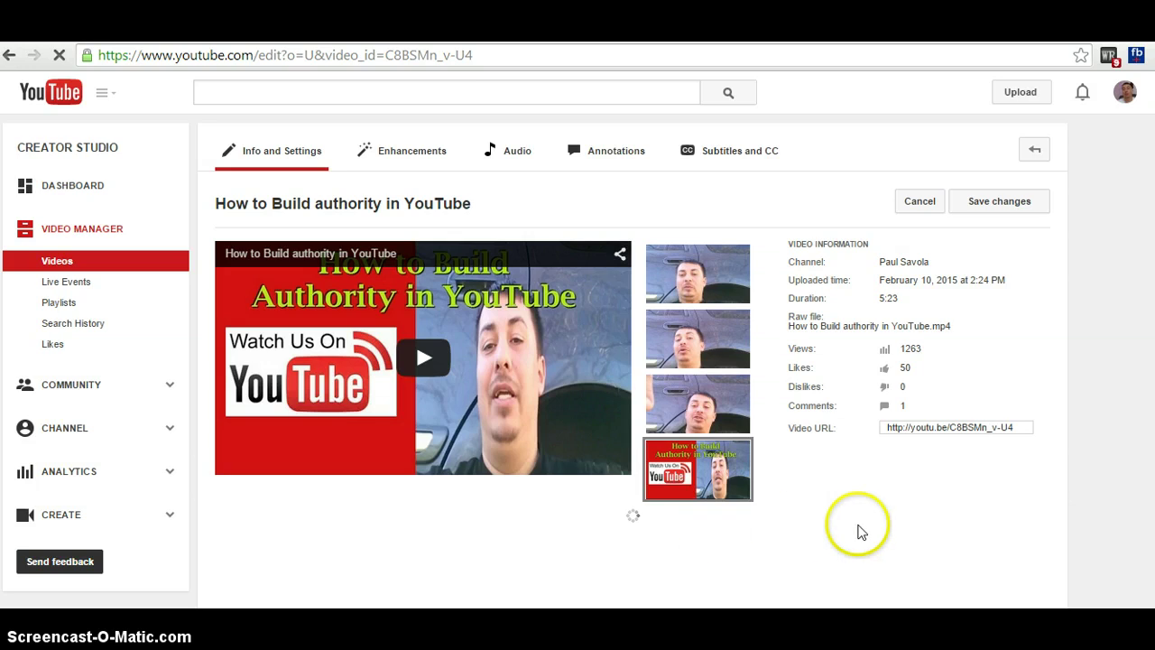
# Step: Review the custom red thumbnail on the Info and Settings page, then go back to Pixlr
pyautogui.scroll(-2, 1059, 272)
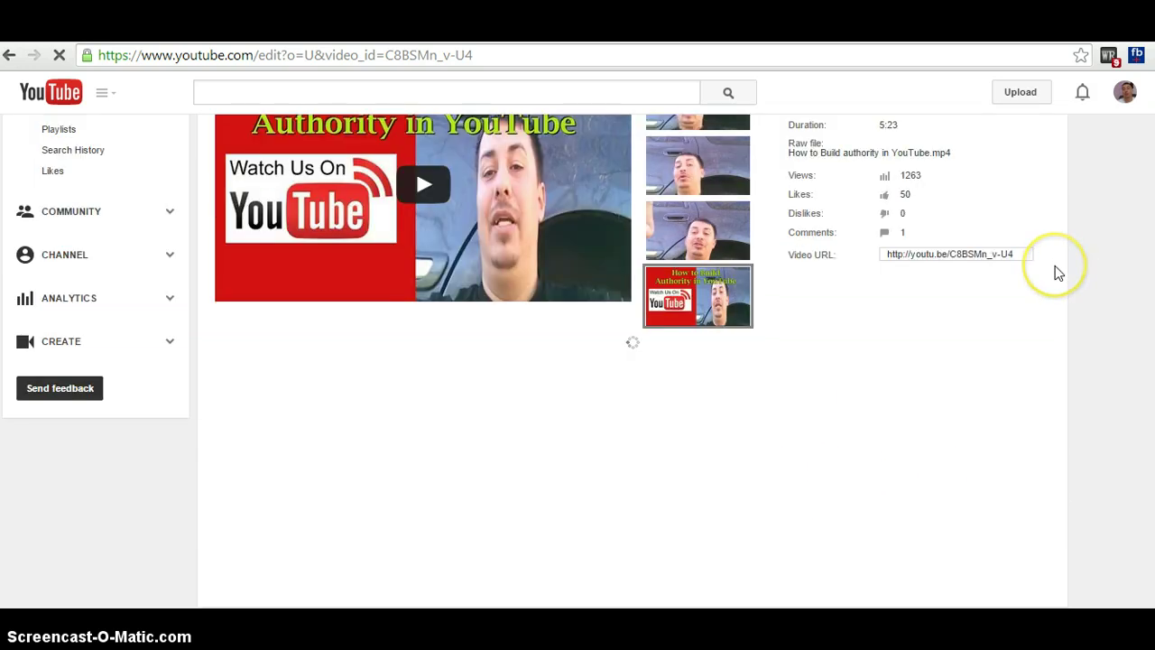
pyautogui.scroll(2, 1056, 272)
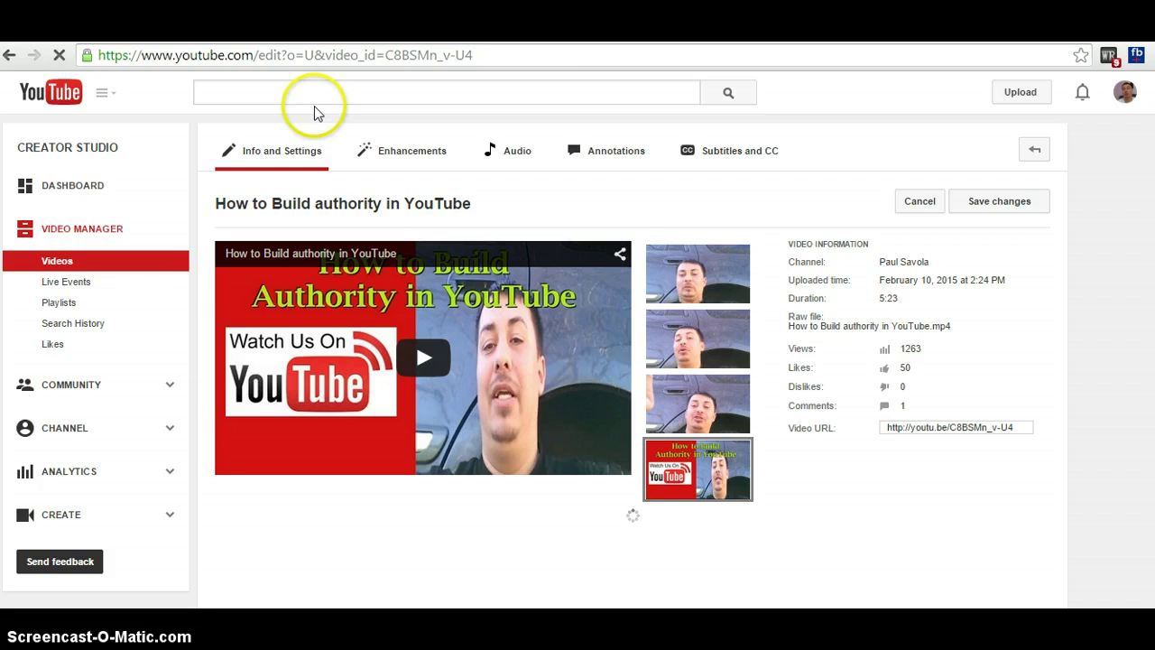
pyautogui.click(245, 18)
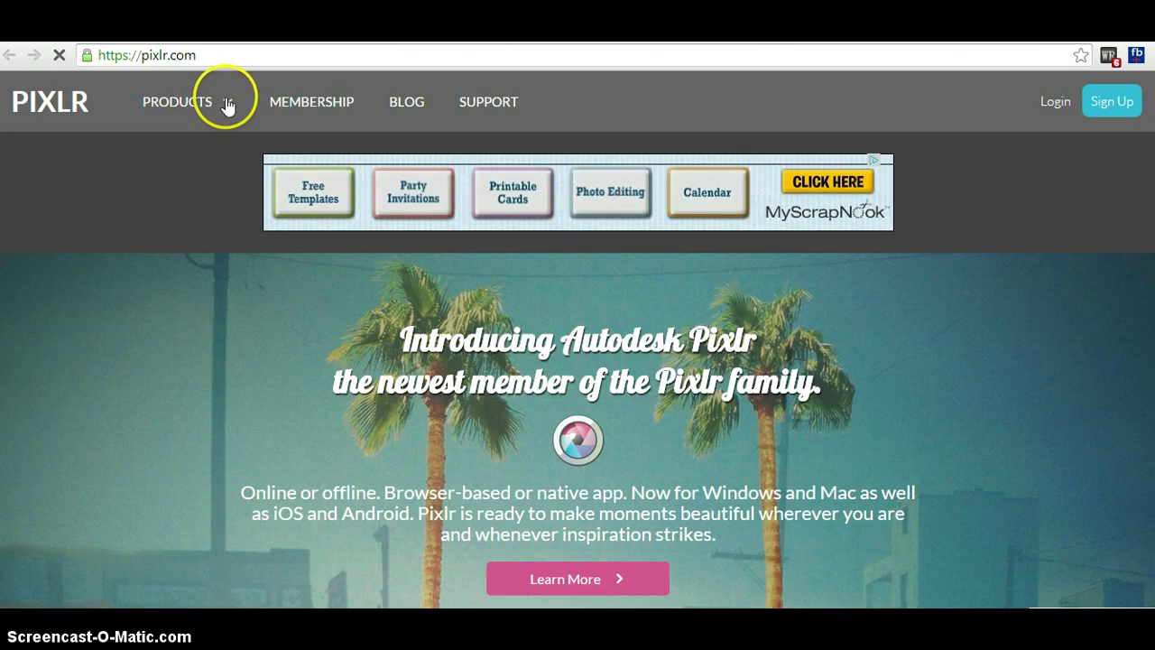
# Step: Launch the Pixlr Editor web app from the Pixlr Web products page on pixlr.com
pyautogui.moveTo(226, 107)
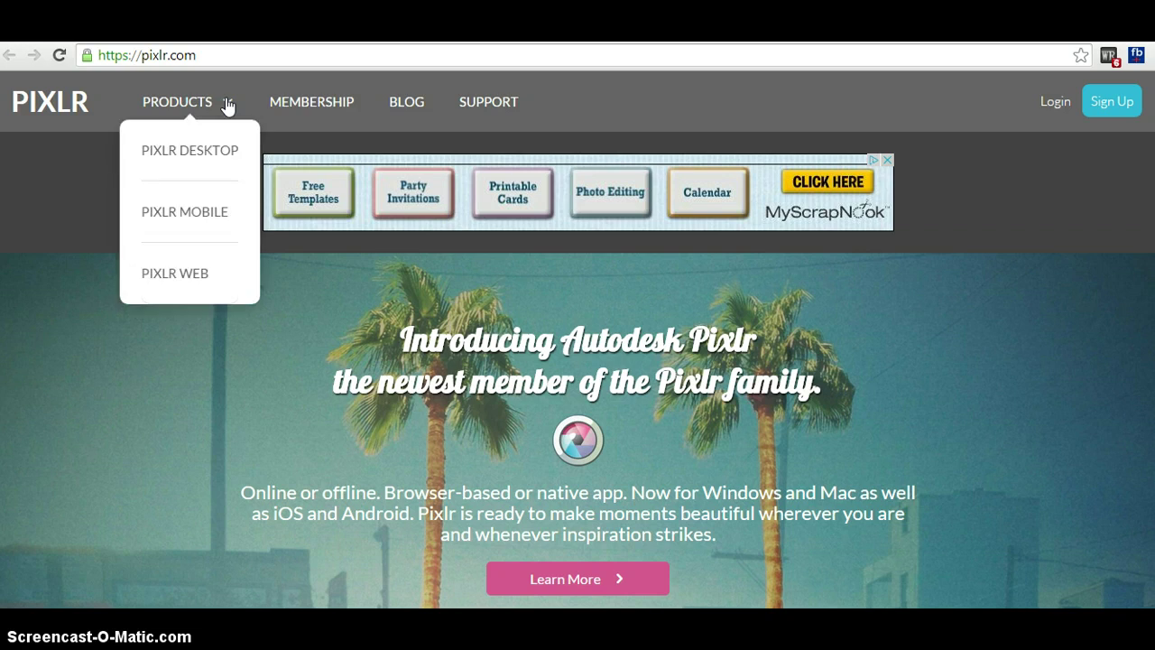
pyautogui.click(197, 284)
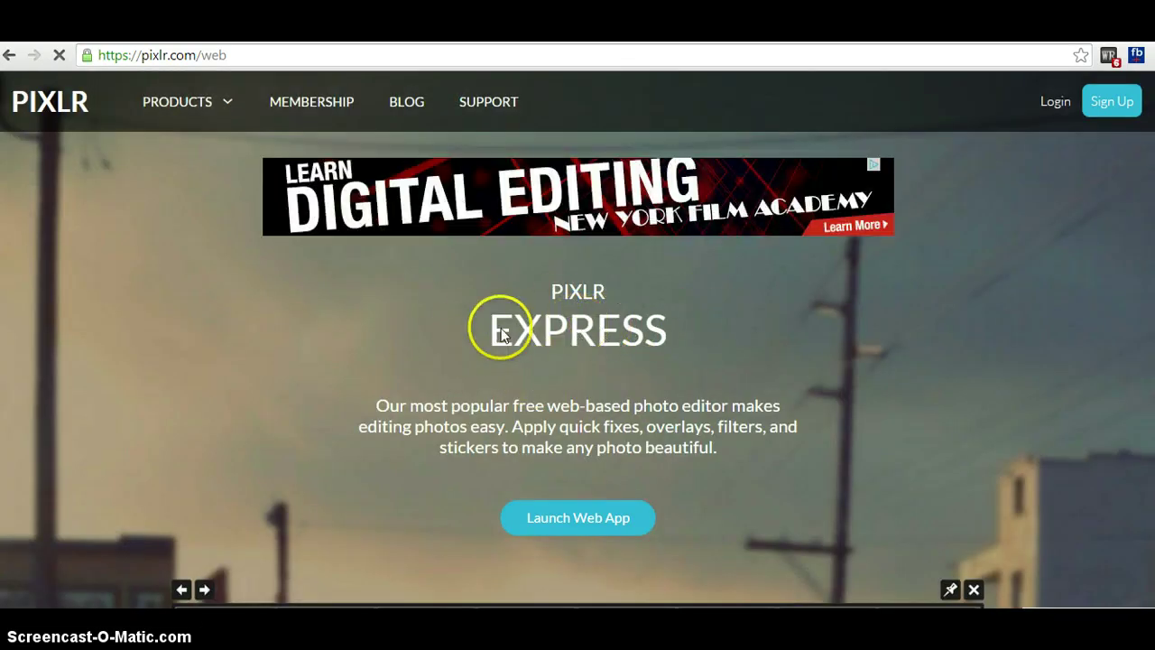
pyautogui.scroll(-7, 1098, 182)
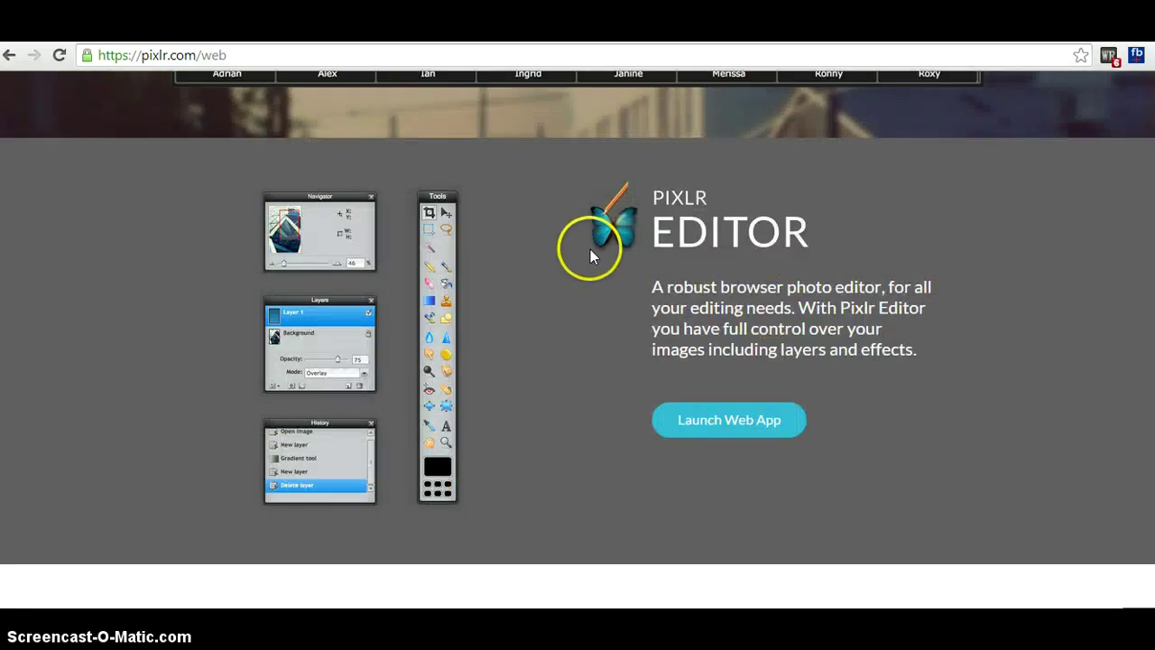
pyautogui.click(729, 430)
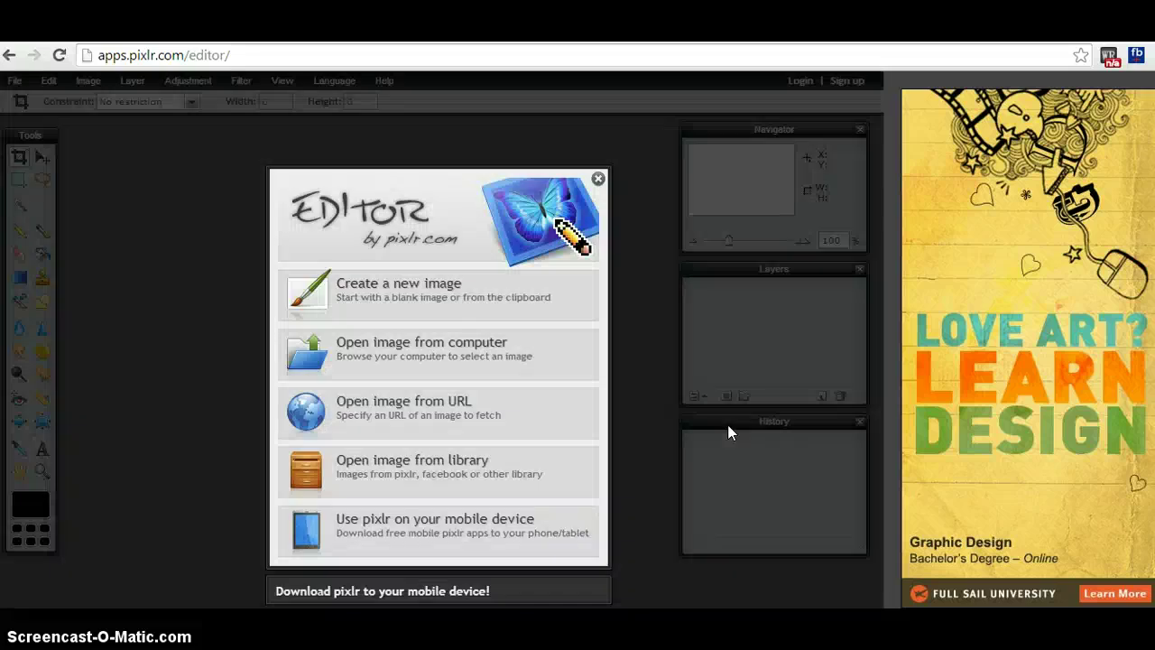
# Step: Create a new blank 1280 × 720 image from the Movie 720p preset
pyautogui.click(441, 285)
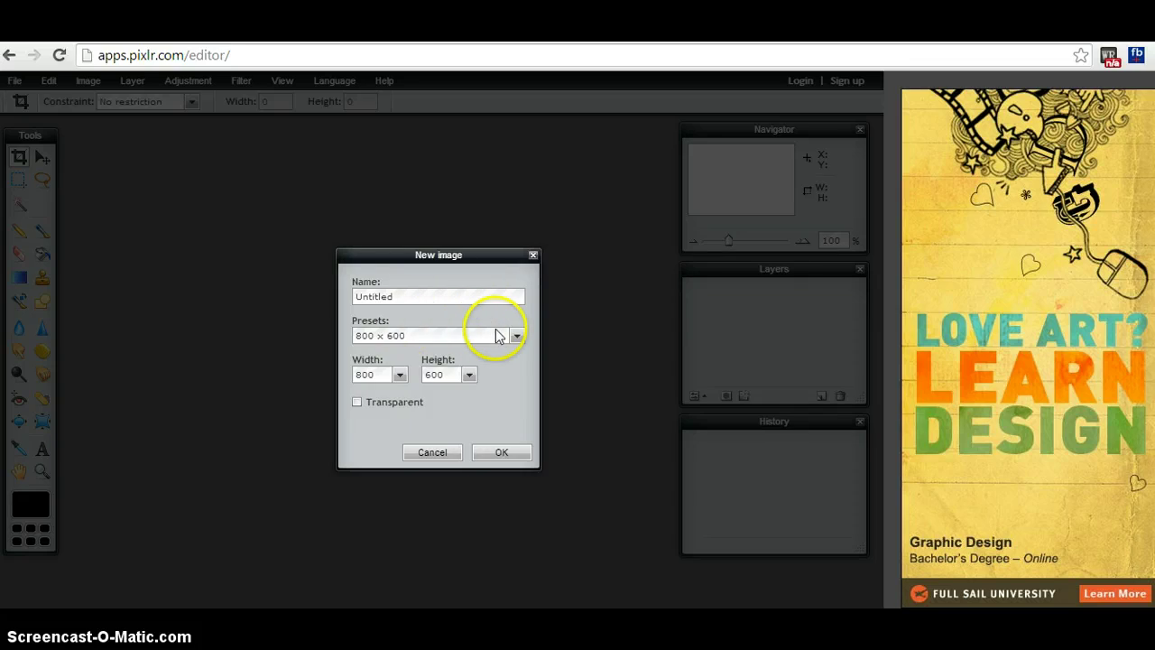
pyautogui.click(518, 337)
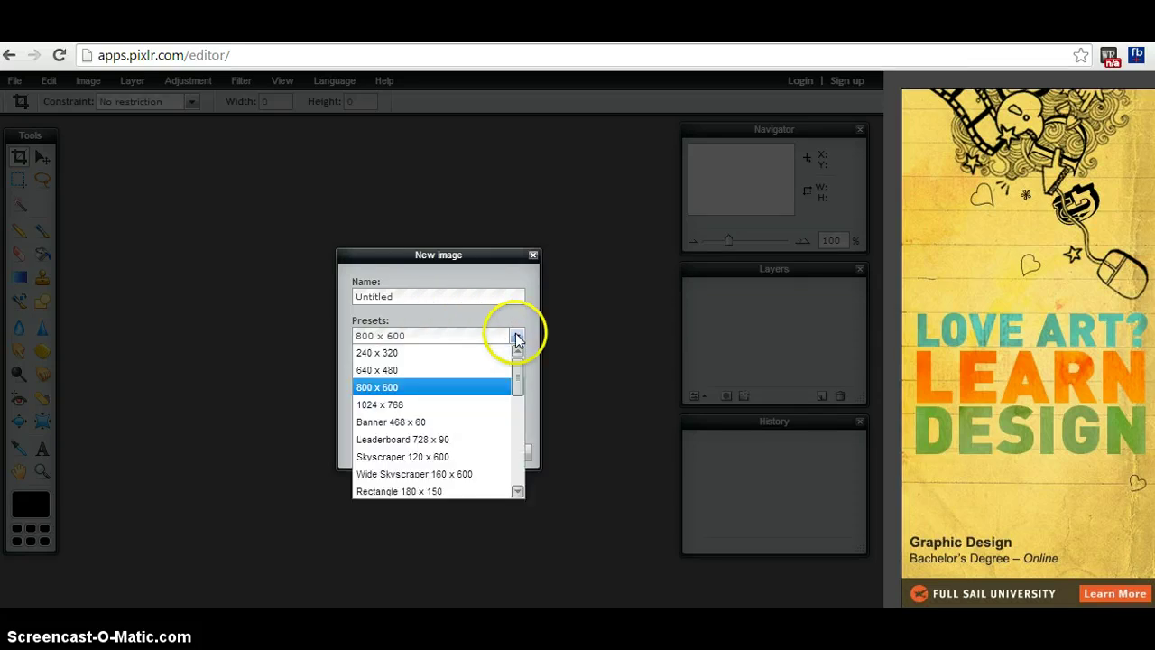
pyautogui.moveTo(514, 379); pyautogui.dragTo(494, 512)
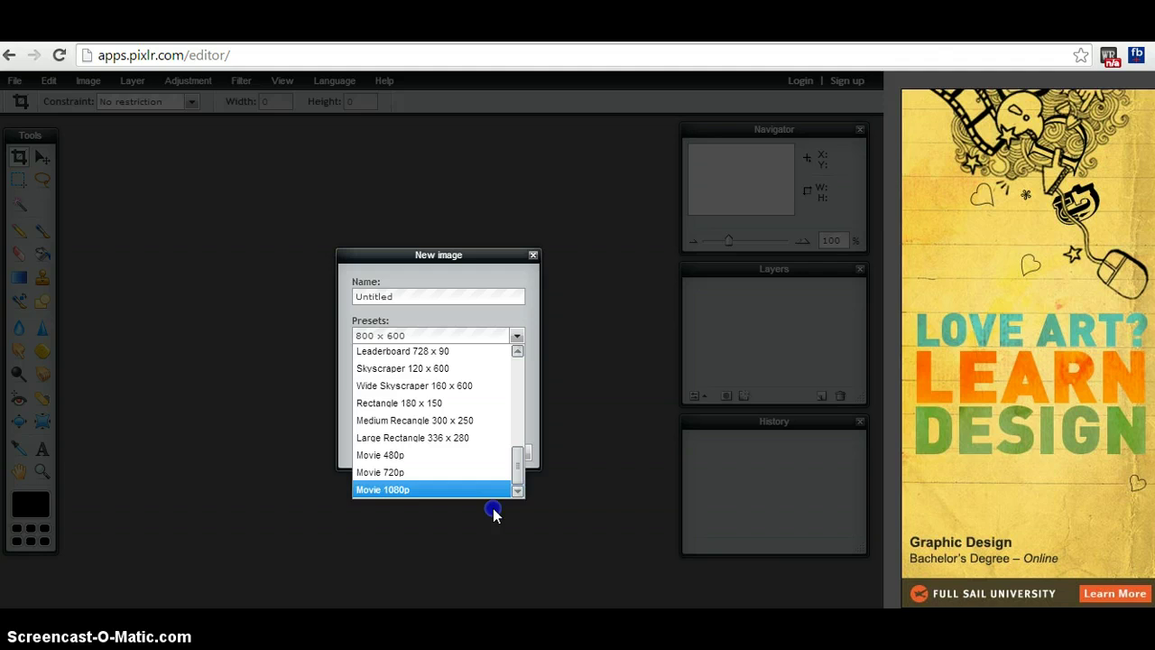
pyautogui.click(378, 473)
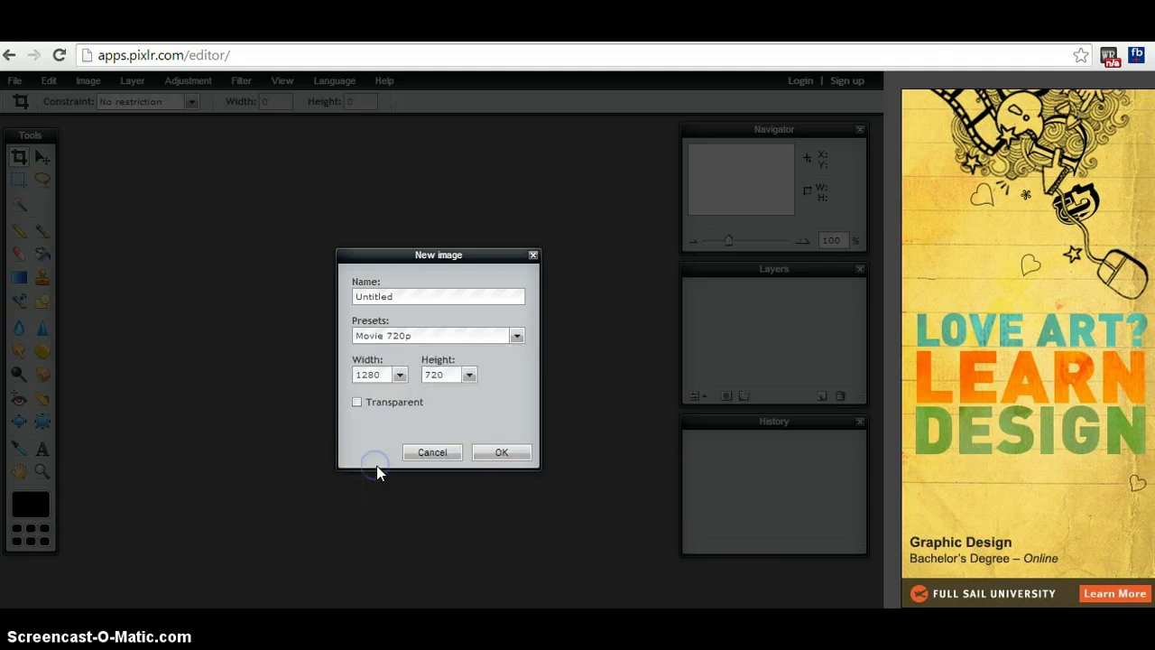
pyautogui.click(502, 453)
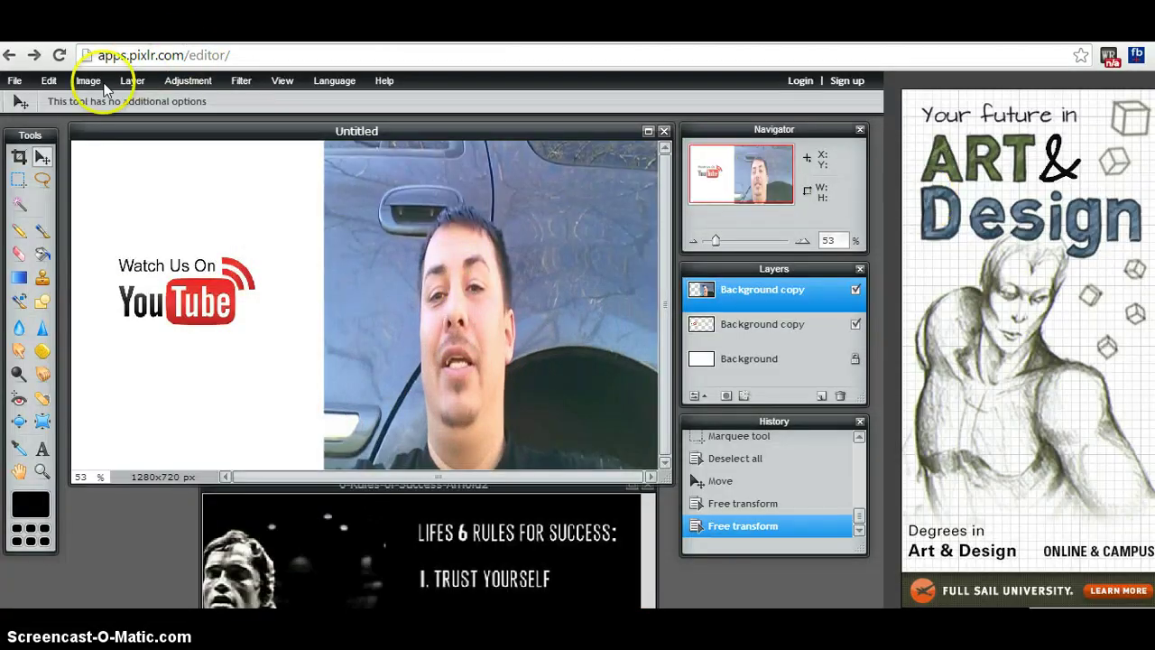
pyautogui.click(15, 82)
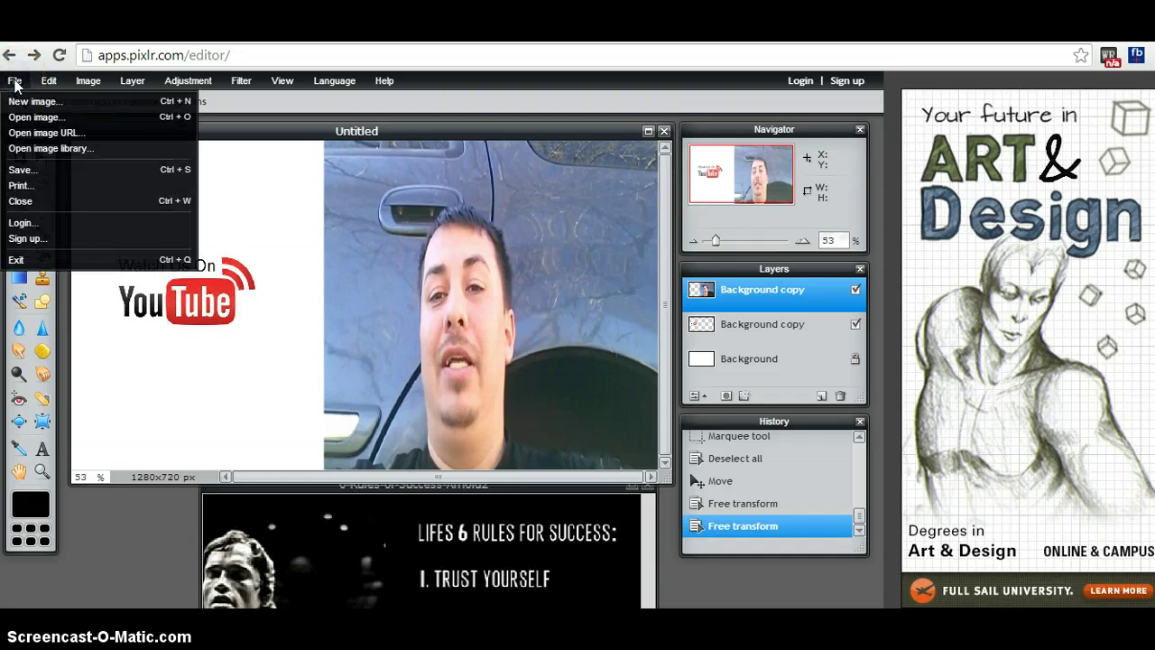
pyautogui.moveTo(15, 83); pyautogui.dragTo(34, 118)
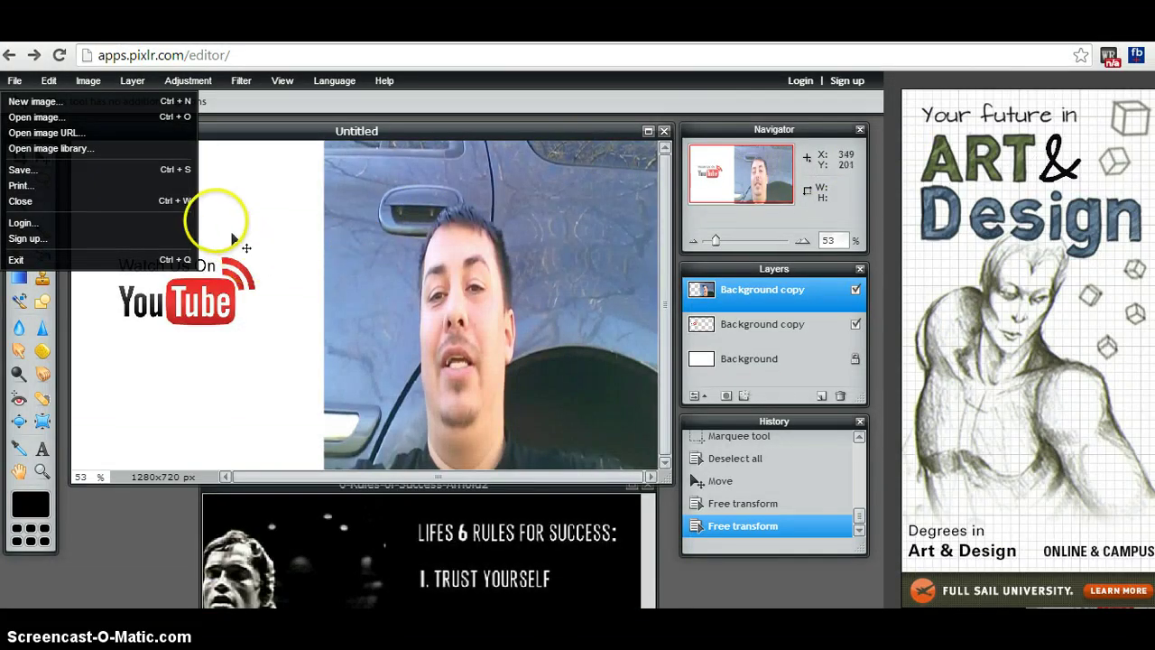
pyautogui.click(258, 173)
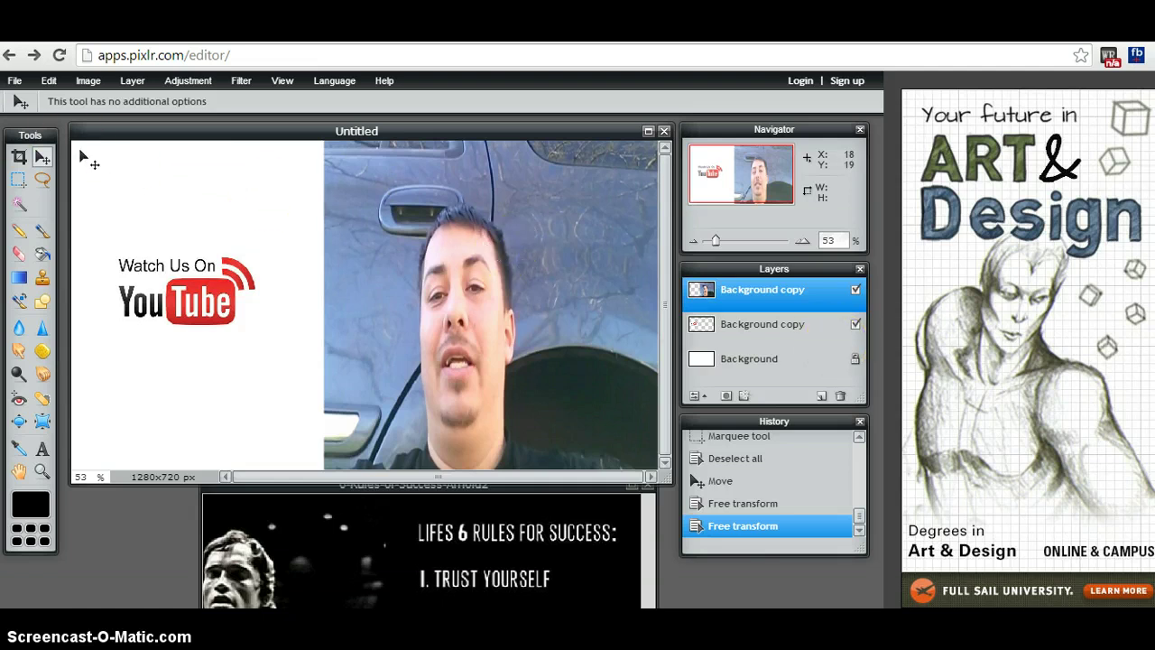
# Step: Free-transform the webcam photo layer and apply the change
pyautogui.click(48, 83)
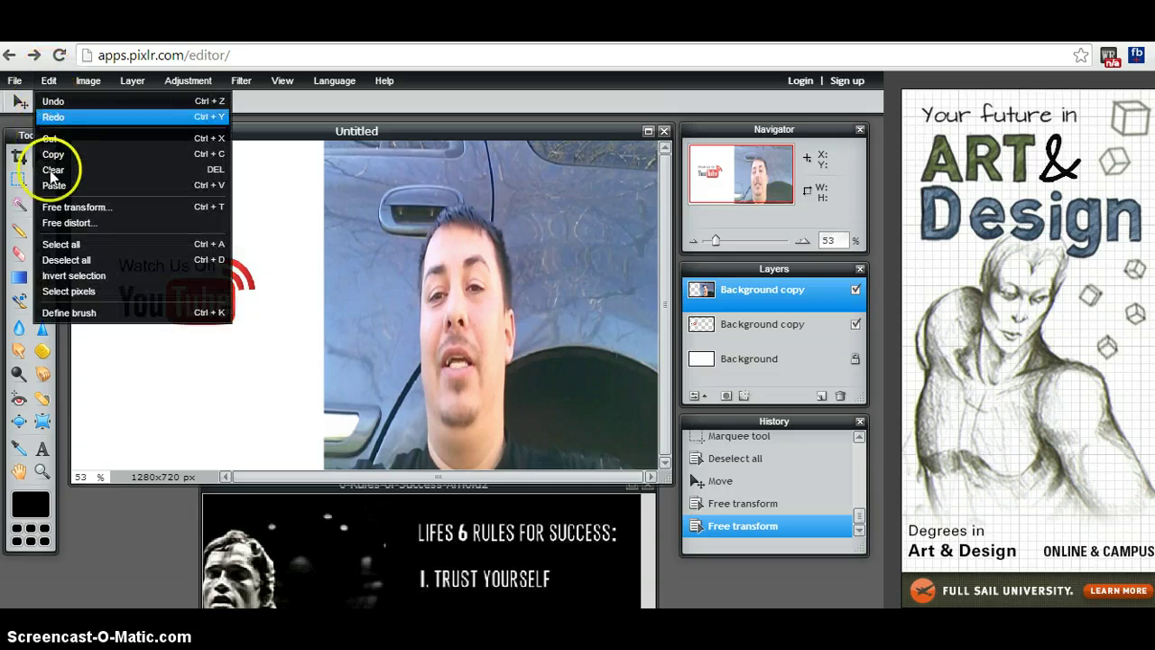
pyautogui.click(62, 210)
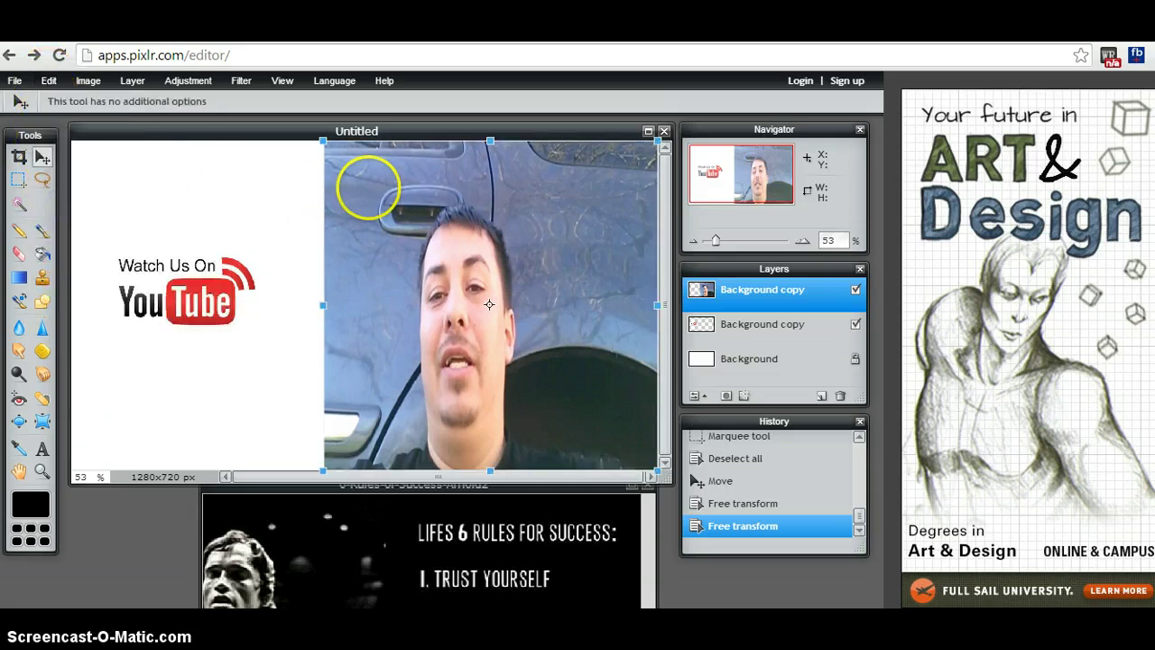
pyautogui.click(52, 81)
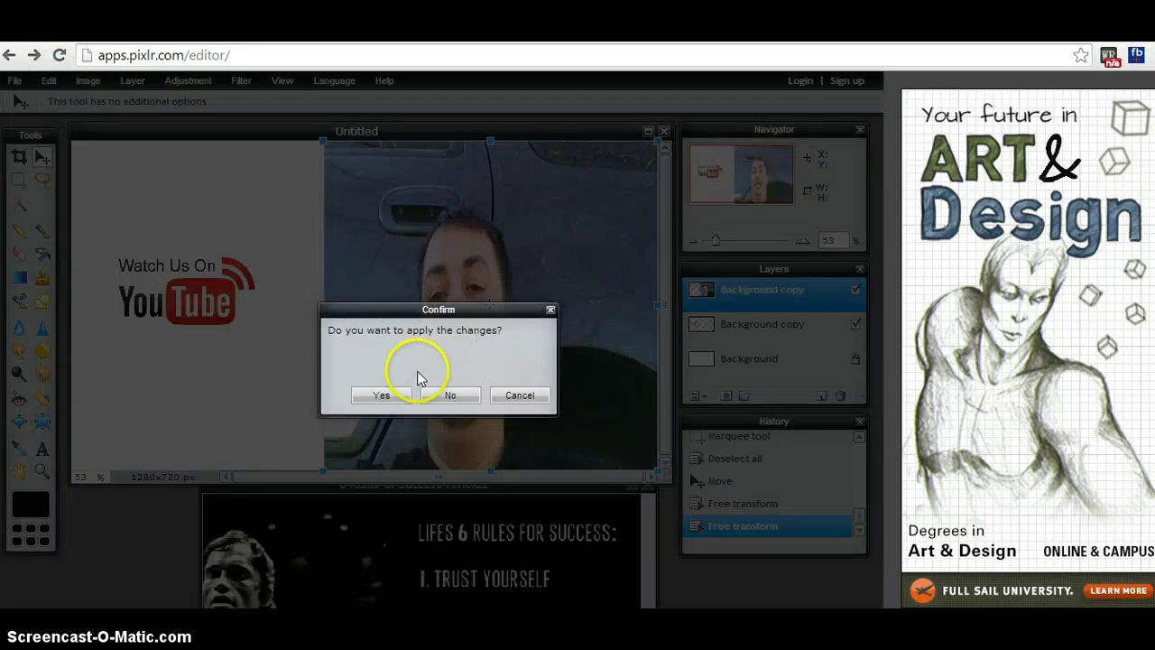
pyautogui.click(387, 393)
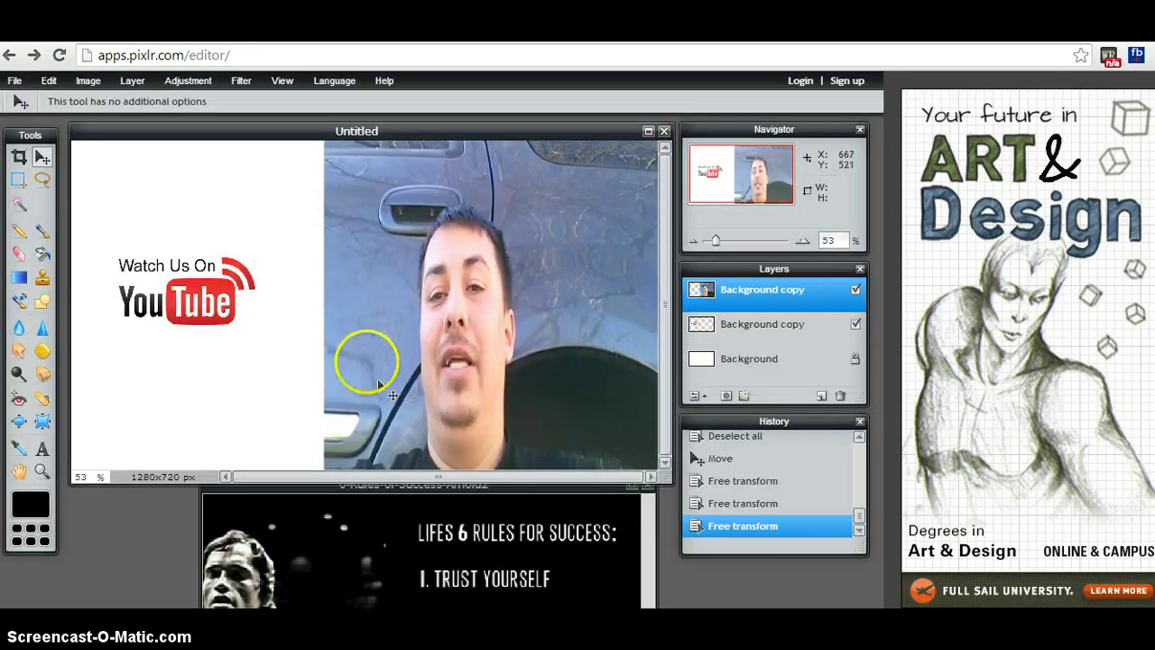
# Step: Free-transform the photo again so it fills the canvas's right side, and commit it
pyautogui.click(50, 82)
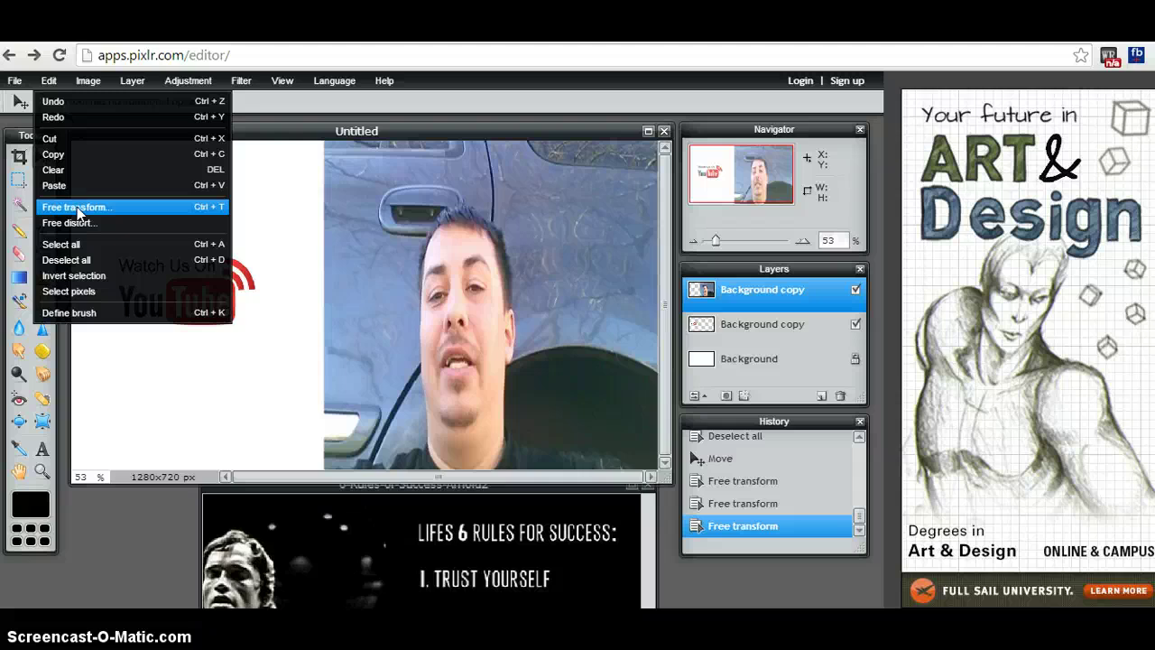
pyautogui.click(402, 283)
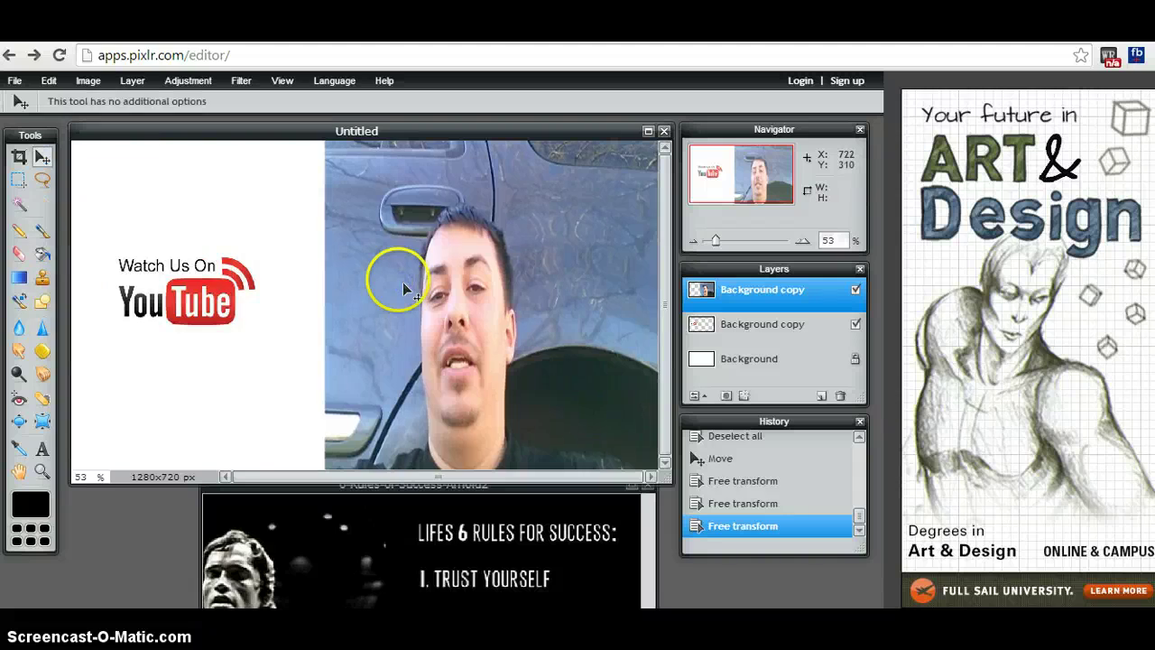
pyautogui.click(51, 82)
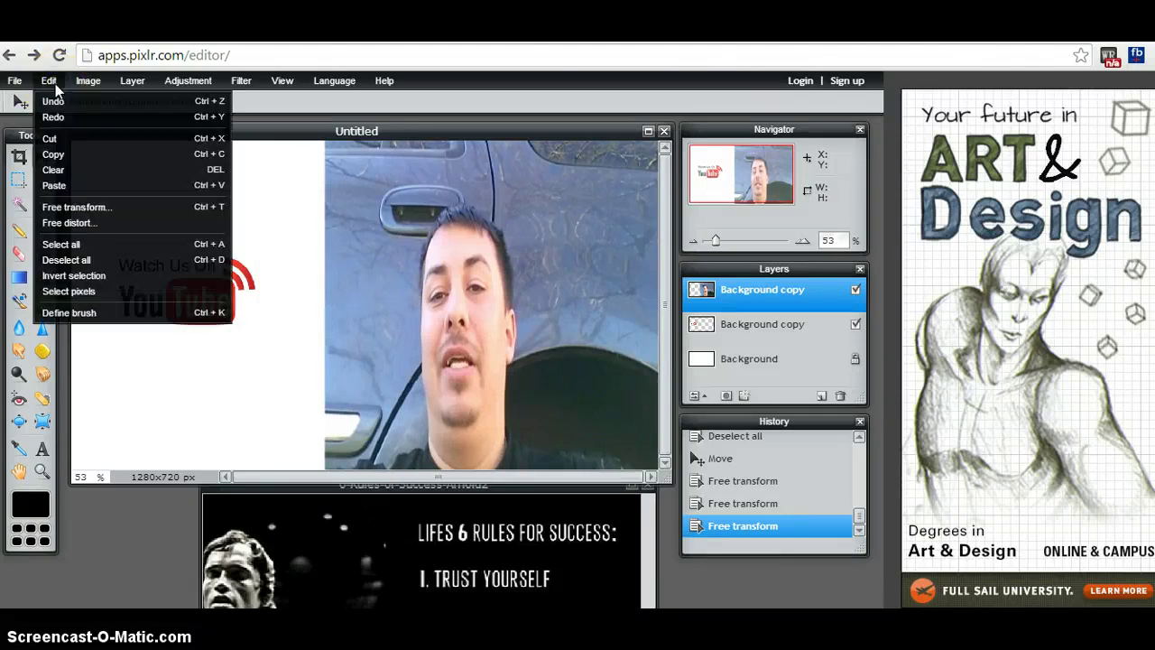
pyautogui.click(68, 207)
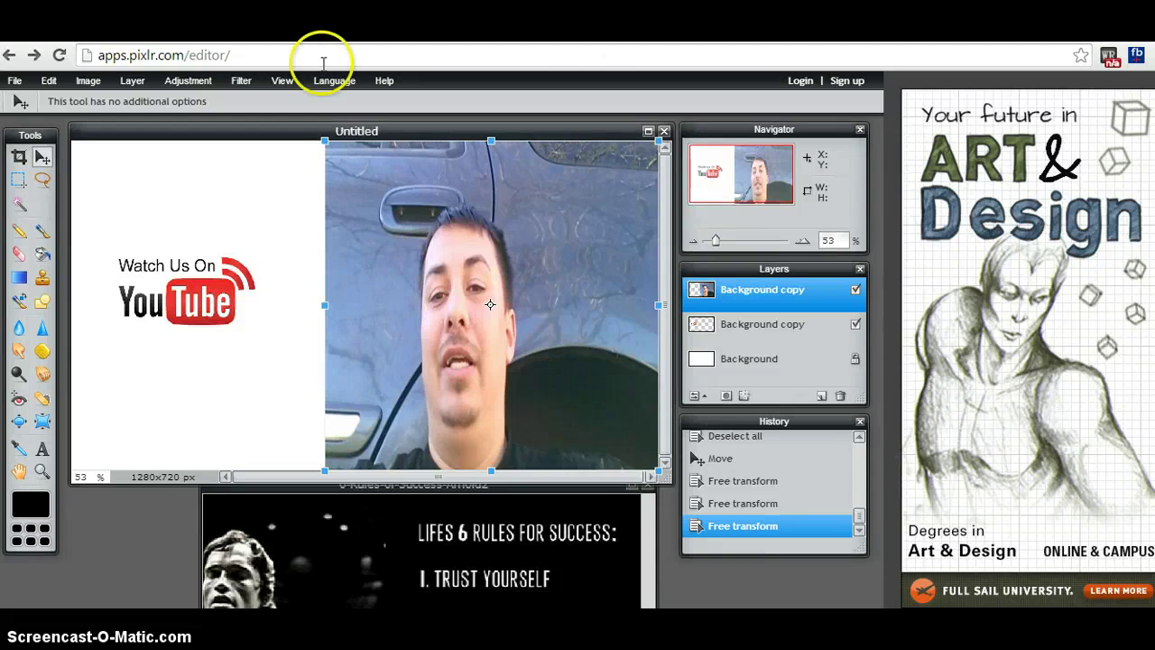
pyautogui.click(267, 105)
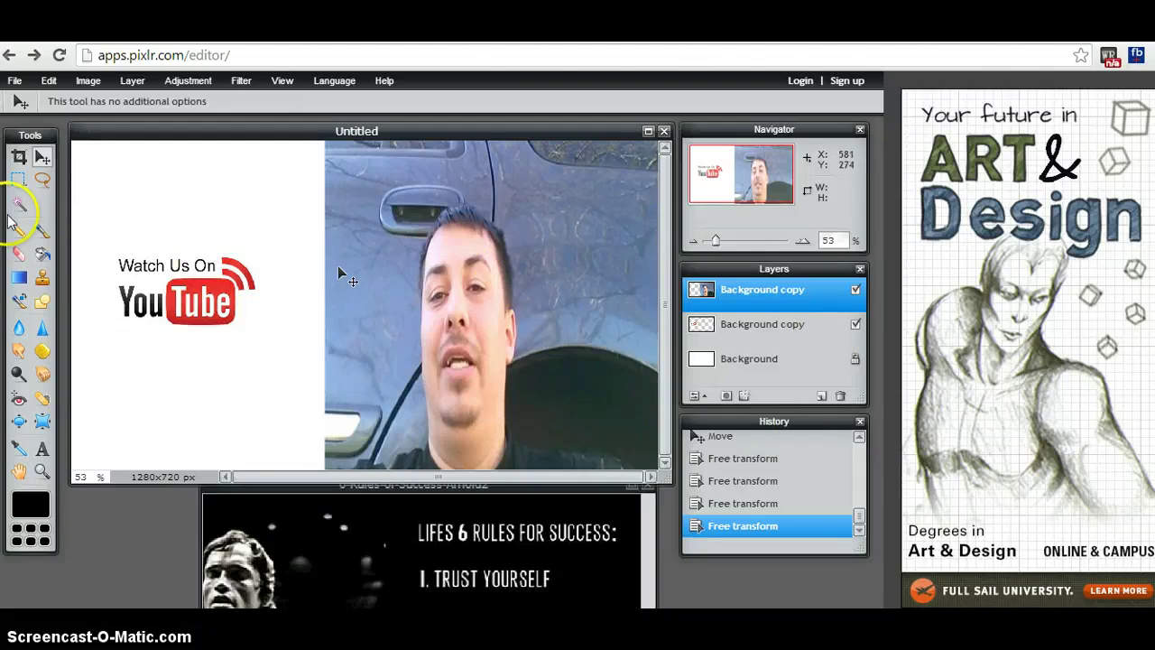
# Step: Marquee-select a tall rectangle over the left panel and set the foreground colour to red db0f0f
pyautogui.click(21, 184)
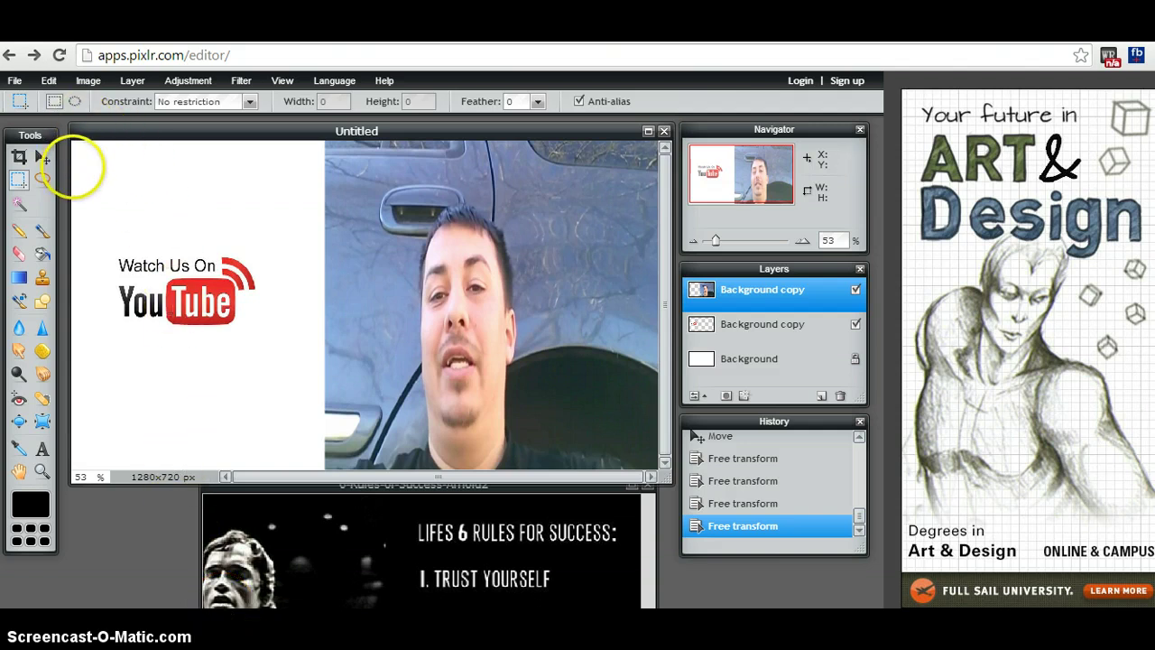
pyautogui.moveTo(85, 163); pyautogui.dragTo(317, 473)
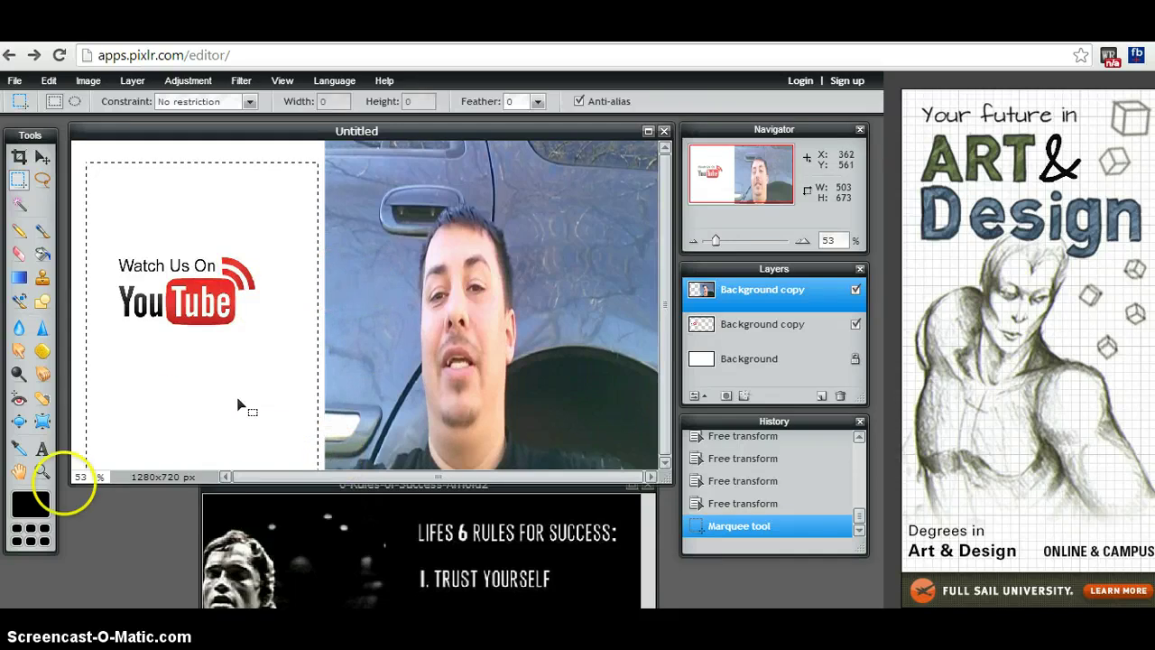
pyautogui.click(24, 508)
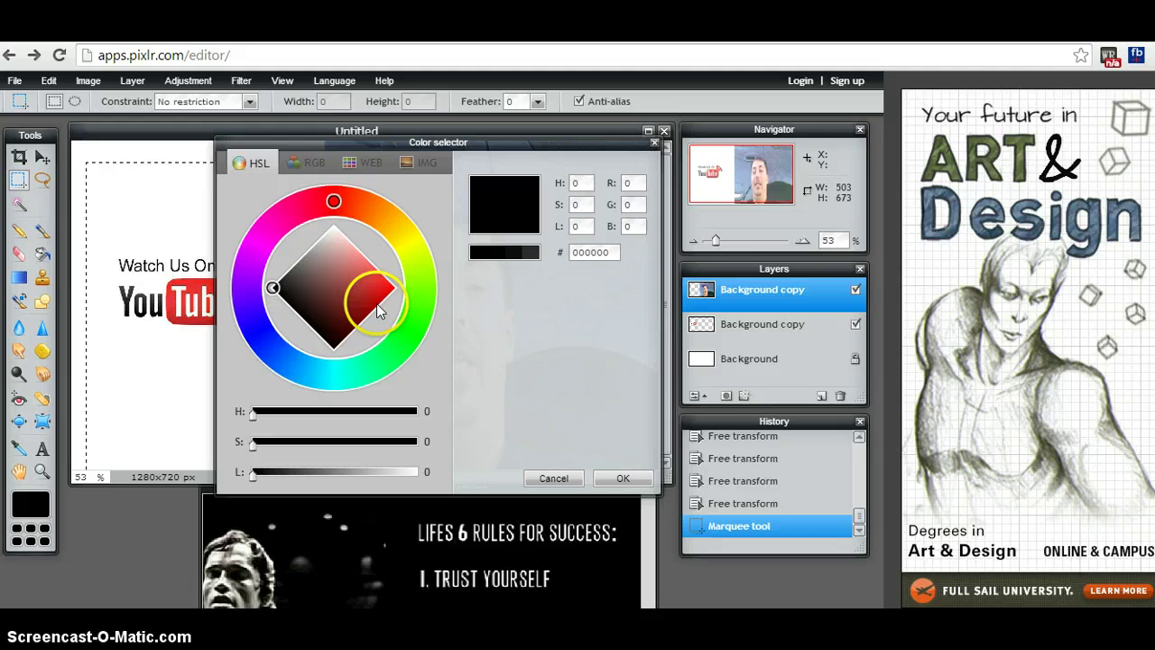
pyautogui.click(389, 289)
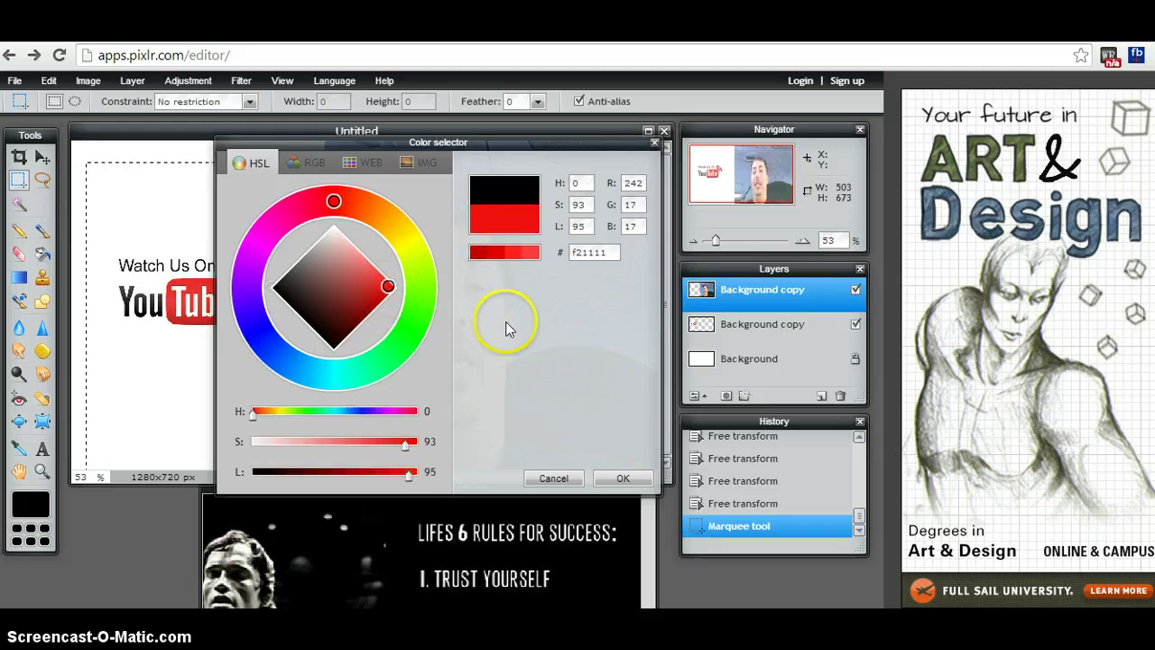
pyautogui.click(367, 304)
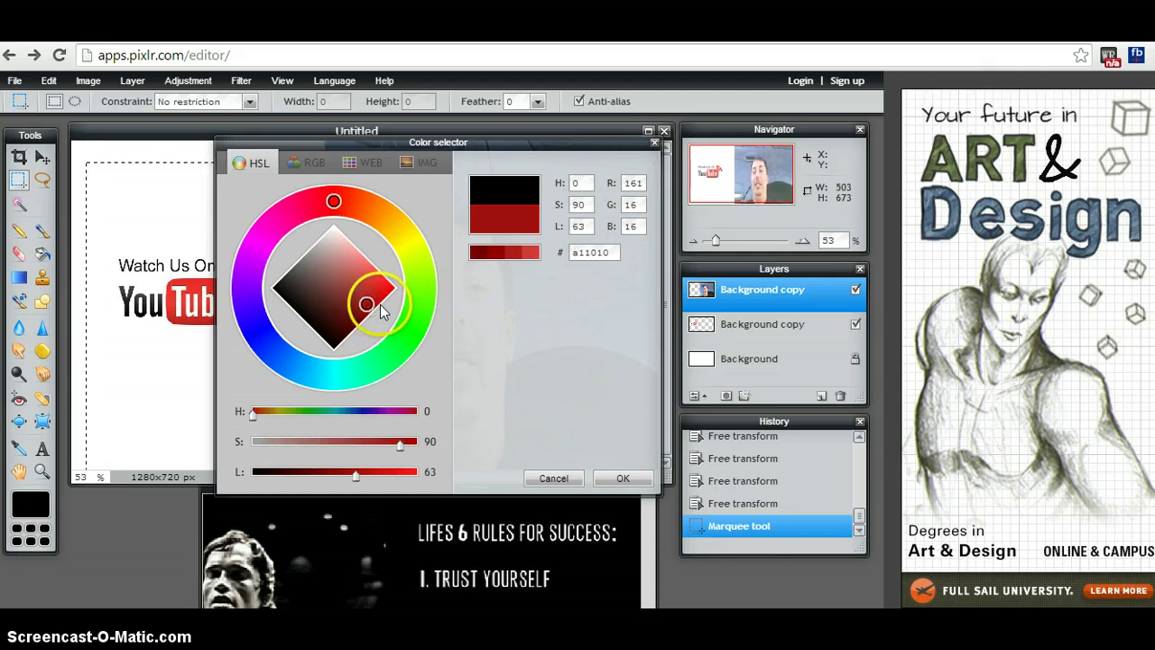
pyautogui.click(382, 291)
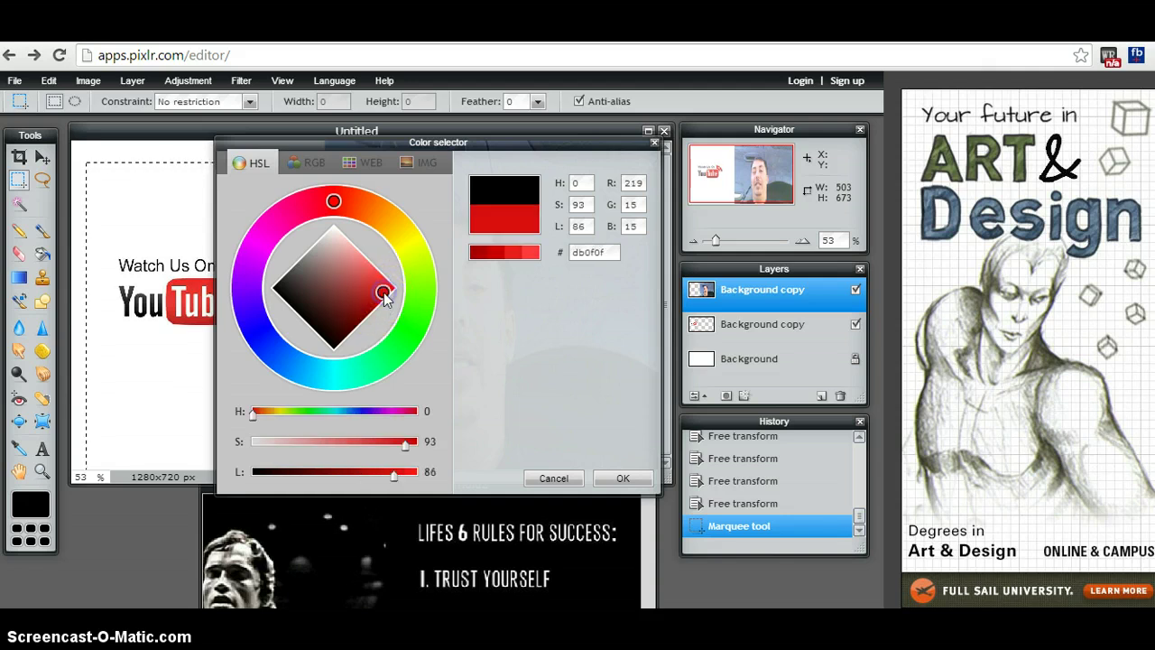
pyautogui.click(621, 477)
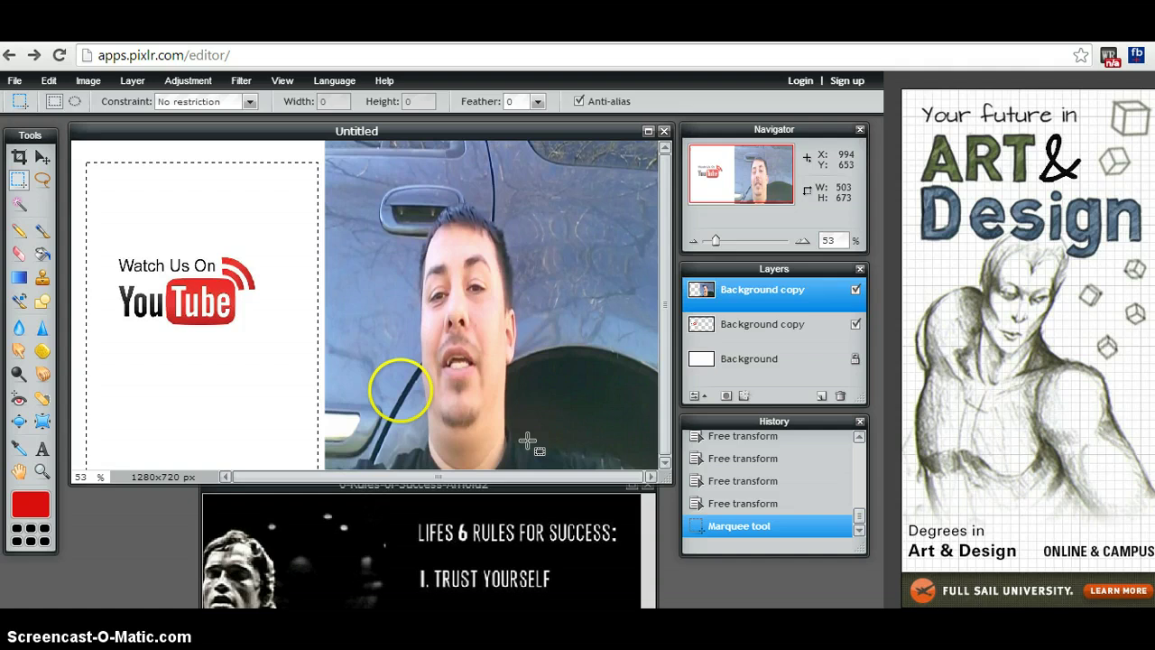
# Step: Paint-bucket the selected left panel red, deselect, and keep the red beneath the Watch Us On YouTube logo
pyautogui.click(42, 252)
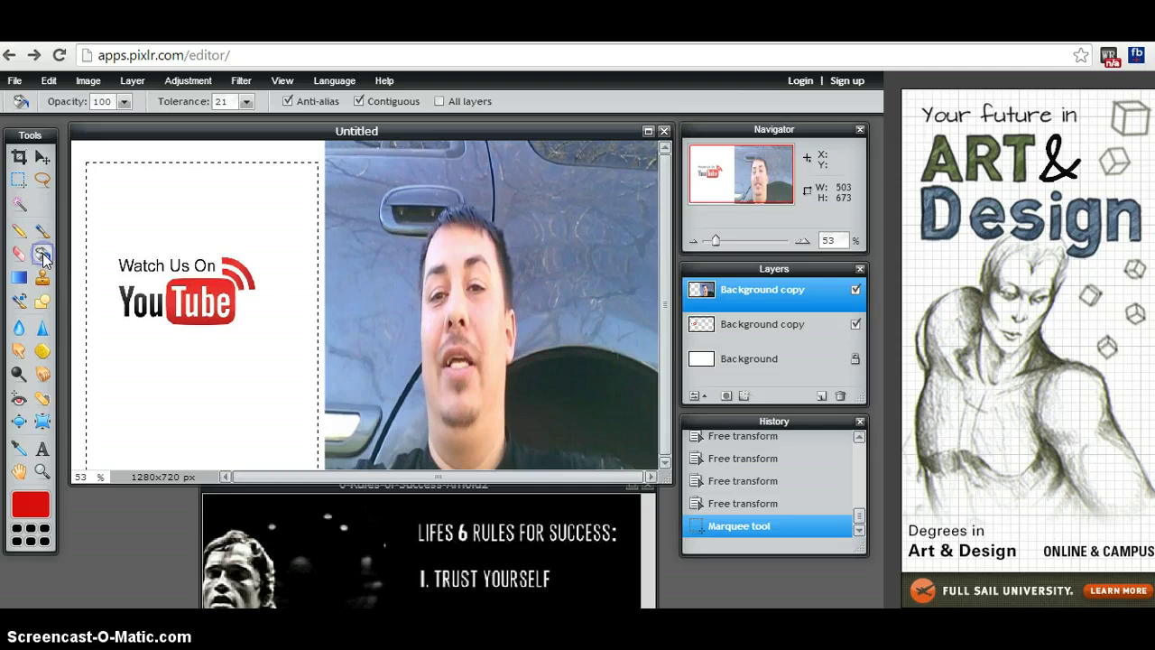
pyautogui.click(131, 204)
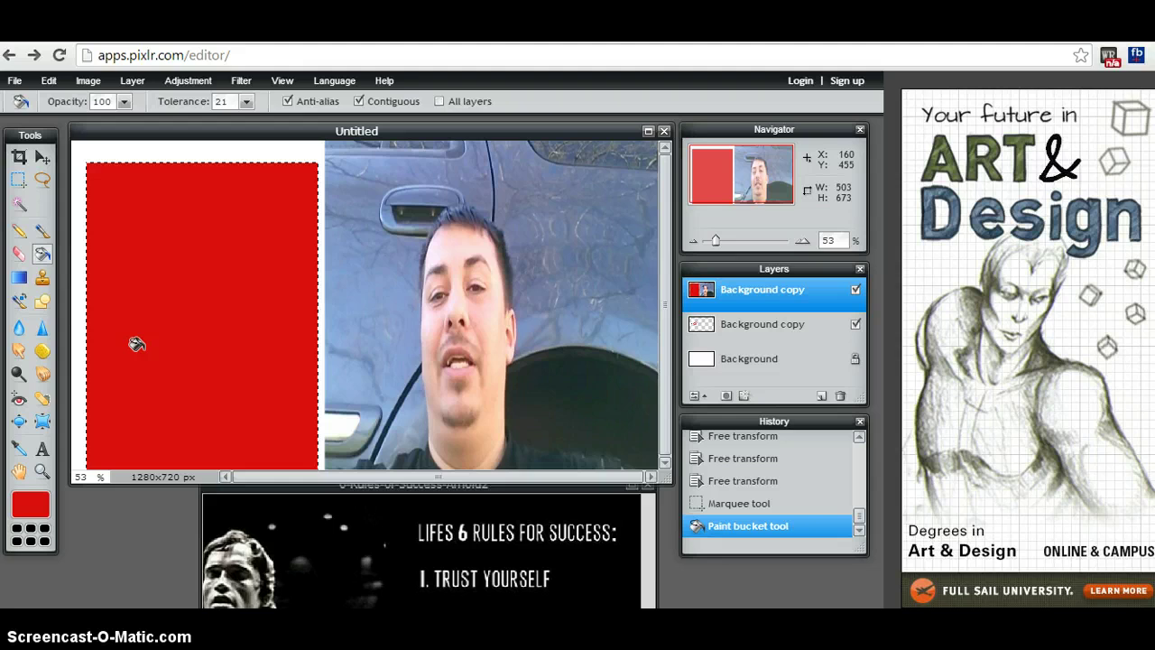
pyautogui.hotkey('ctrl', 'd')
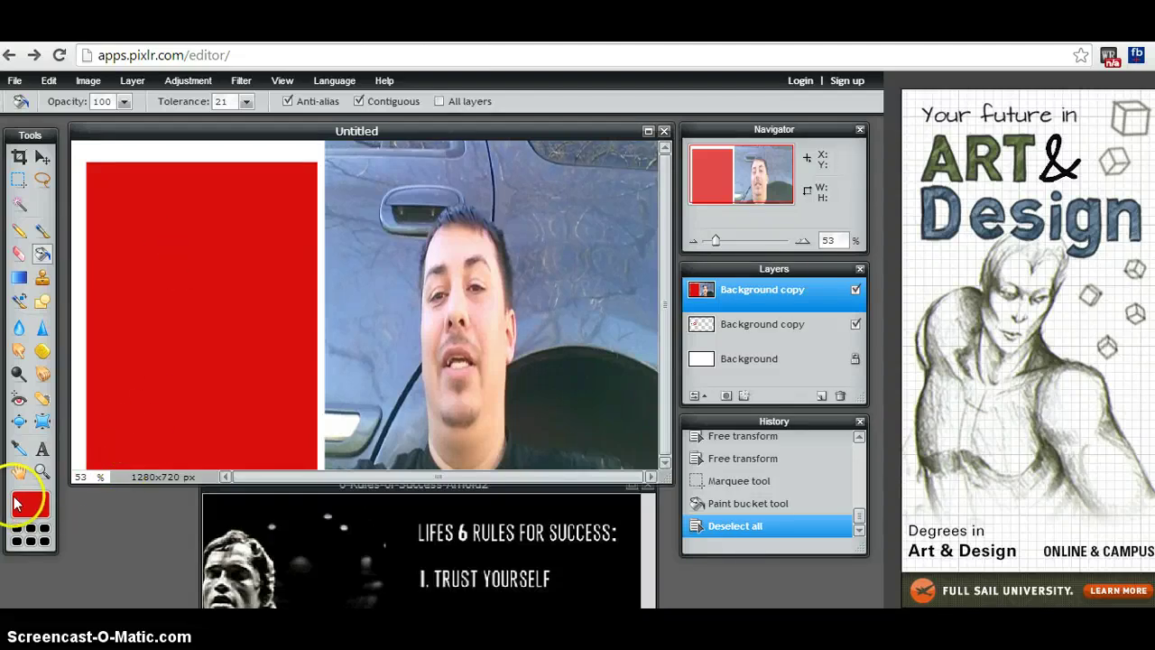
pyautogui.click(49, 450)
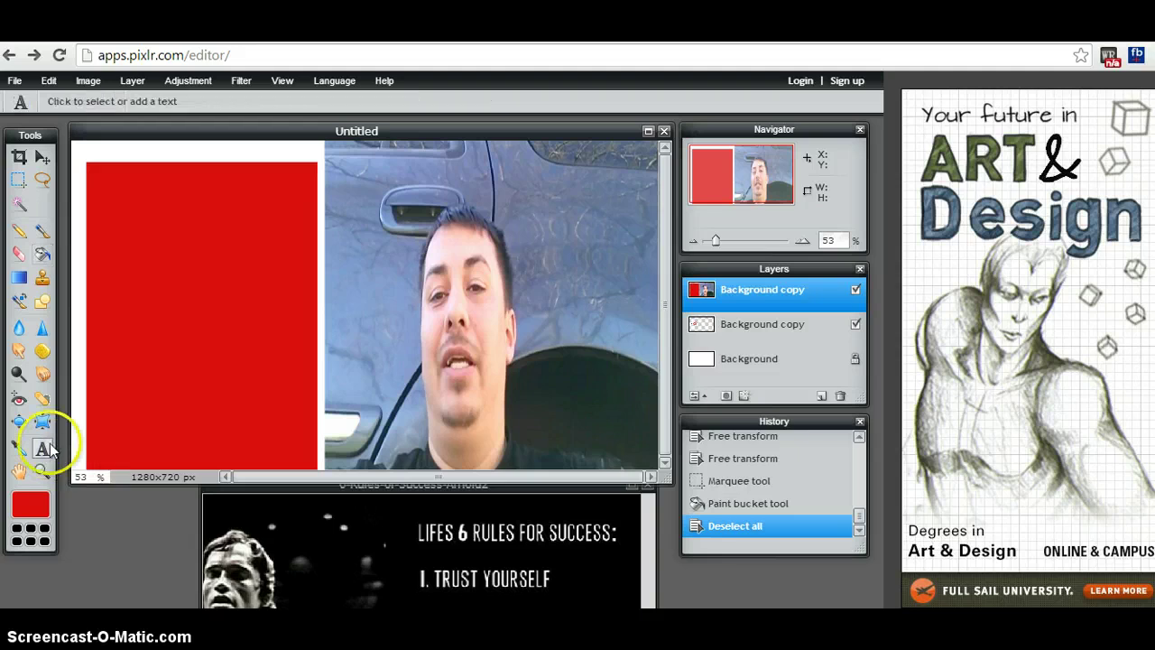
pyautogui.click(198, 301)
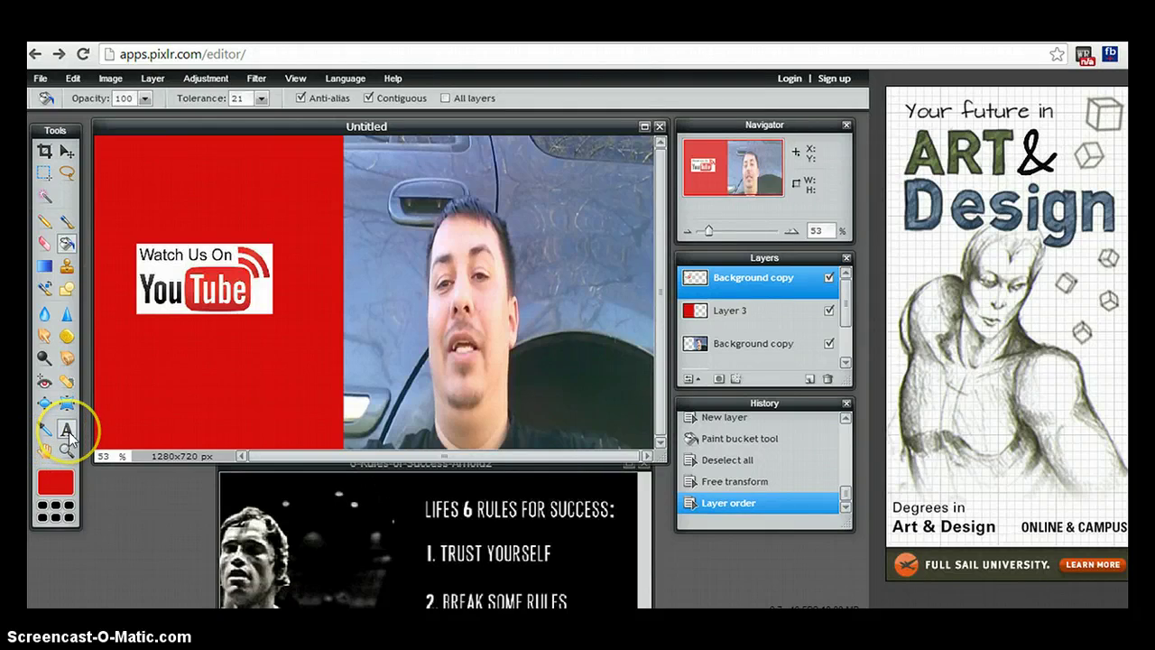
pyautogui.click(67, 429)
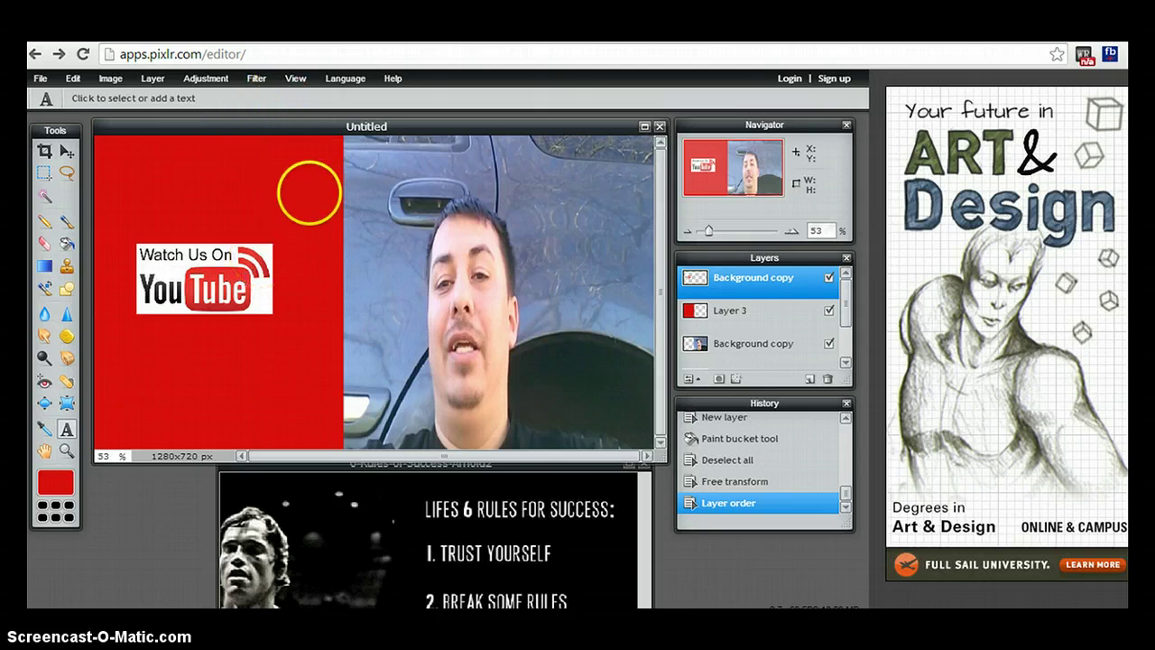
# Step: Add the person's name as red text over the photo, sized 80 in Bold/Italic
pyautogui.click(350, 228)
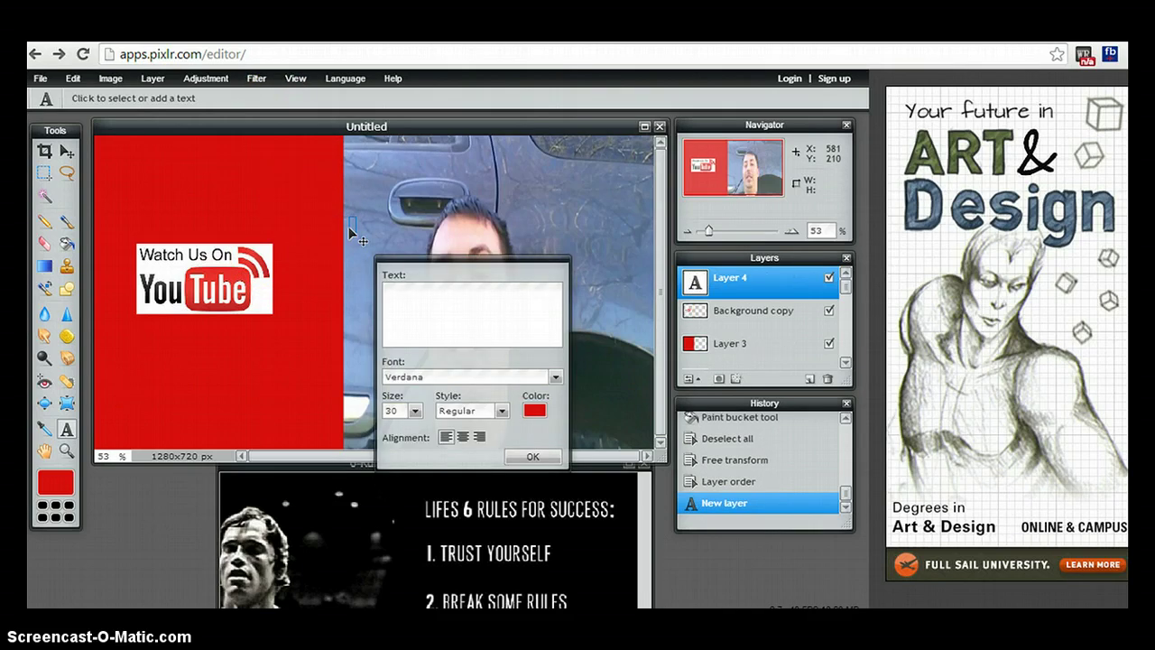
pyautogui.click(383, 323)
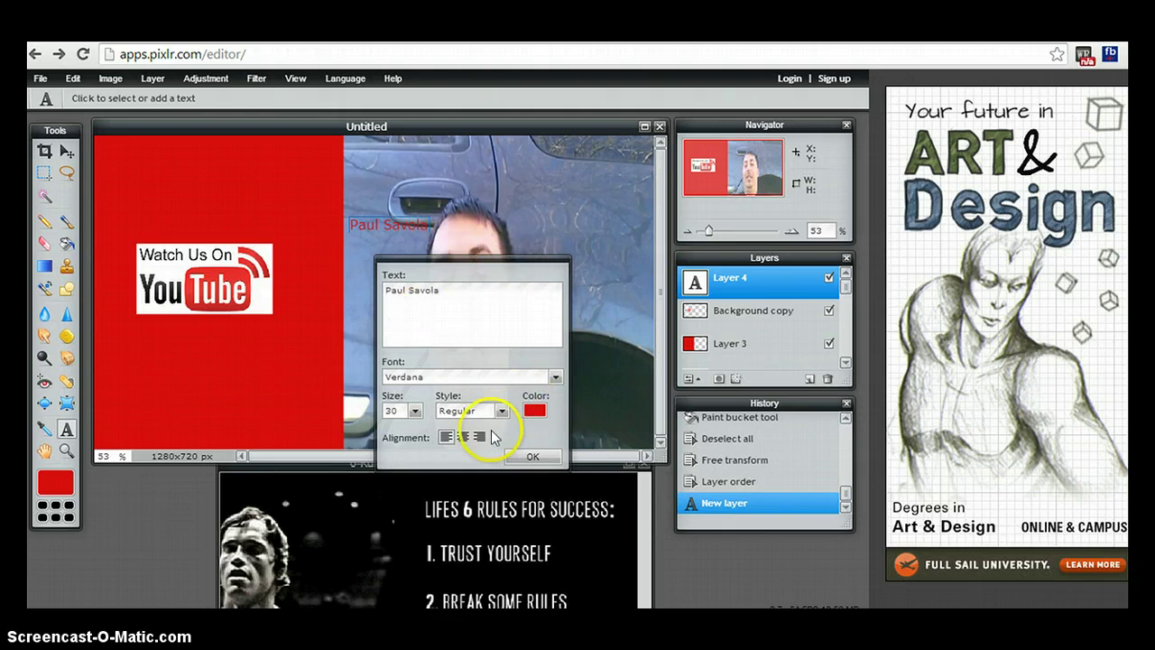
pyautogui.click(416, 410)
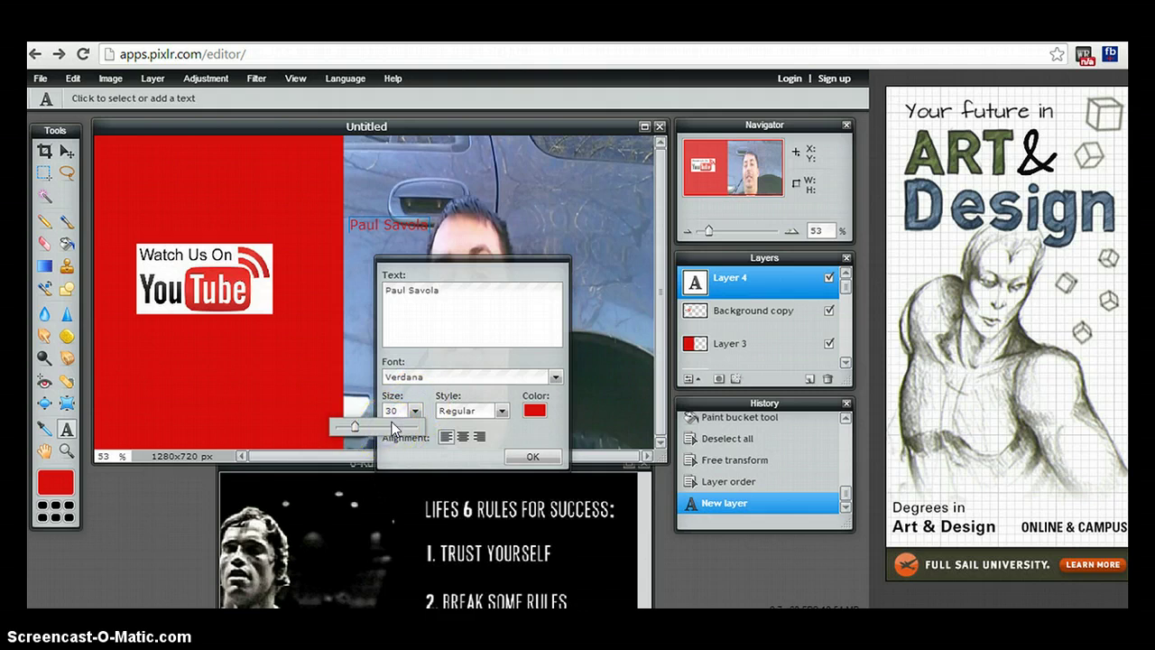
pyautogui.moveTo(391, 422); pyautogui.dragTo(385, 427)
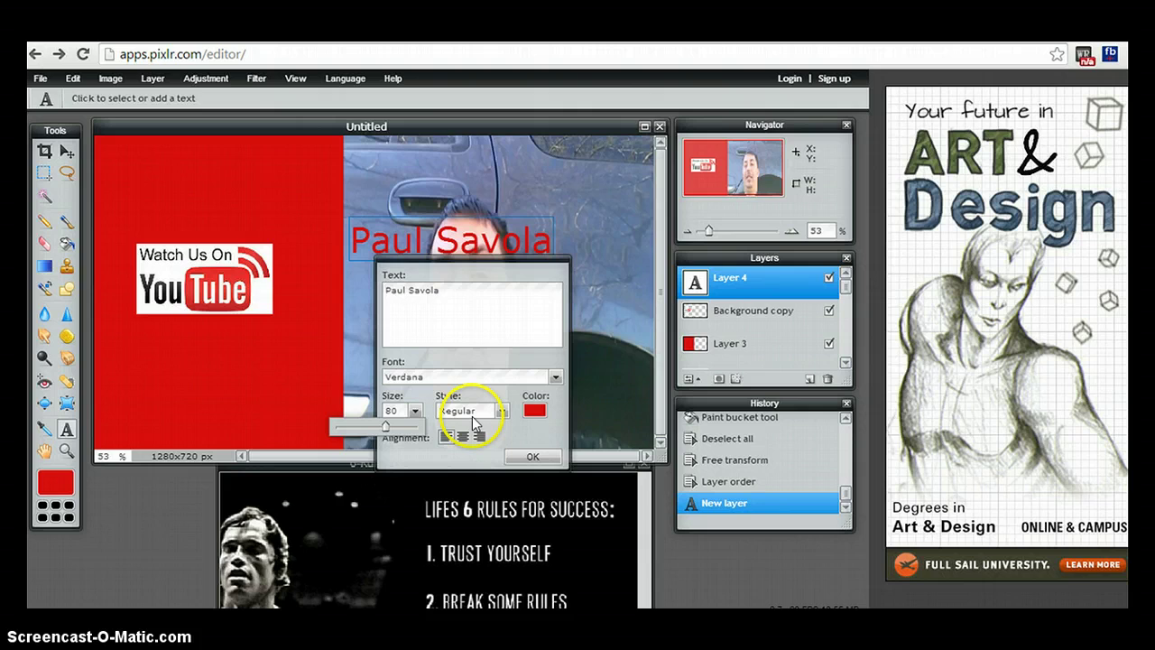
pyautogui.click(504, 414)
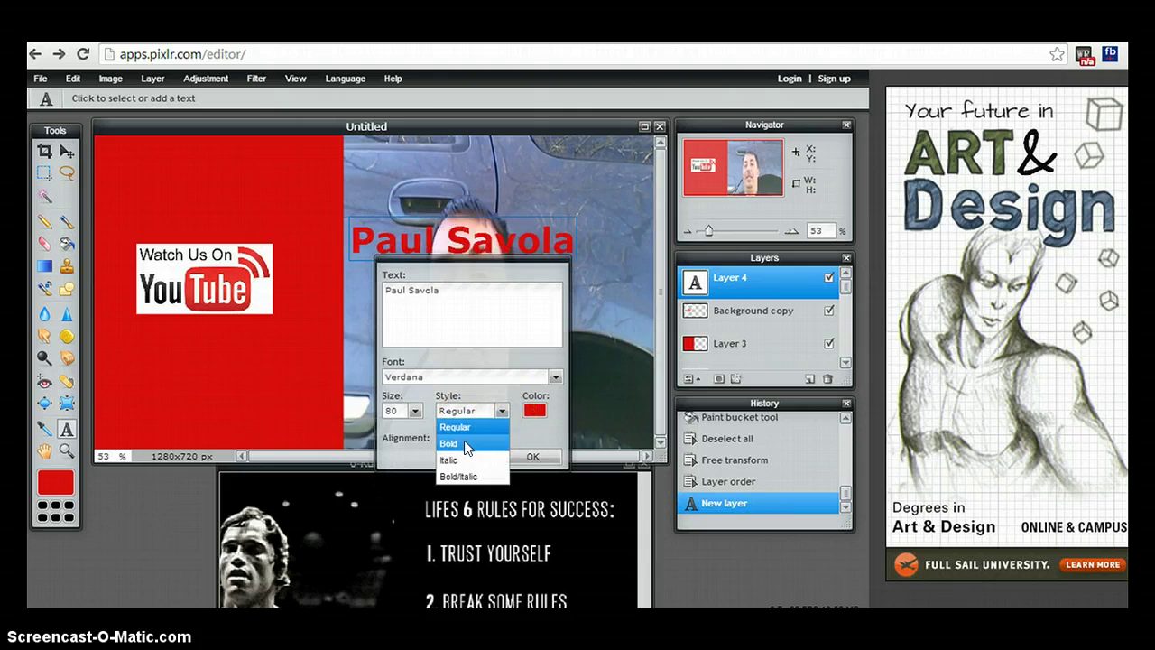
pyautogui.moveTo(466, 447); pyautogui.dragTo(459, 480)
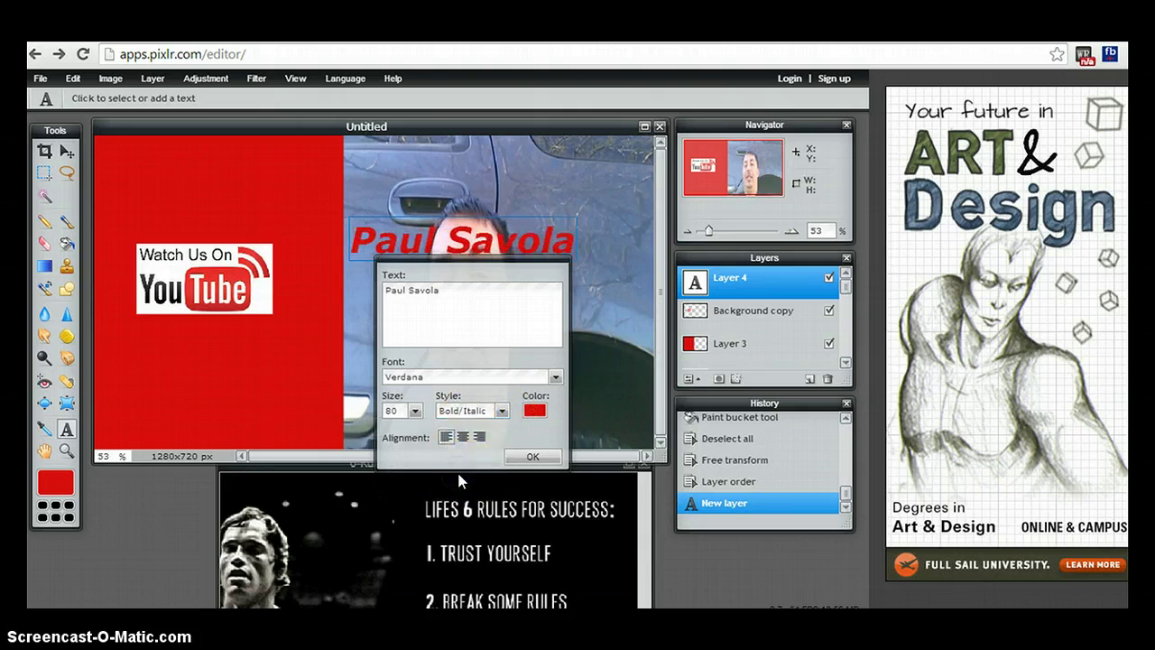
pyautogui.click(524, 454)
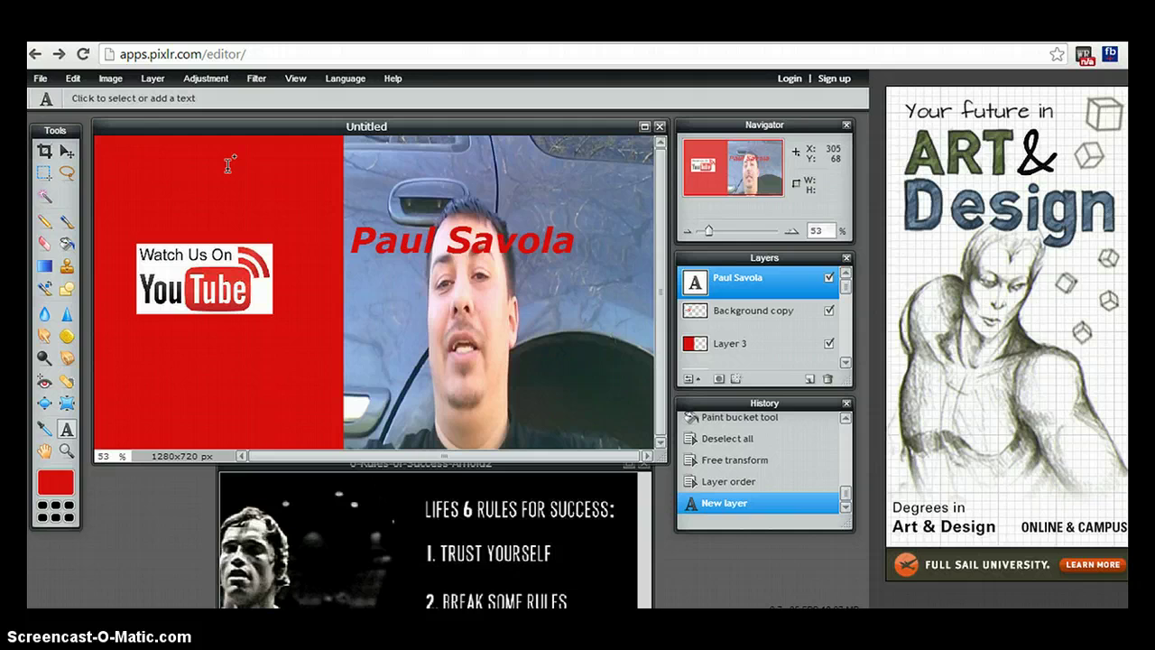
# Step: Drag the name title up and right so it sits across the top of the photo
pyautogui.click(66, 155)
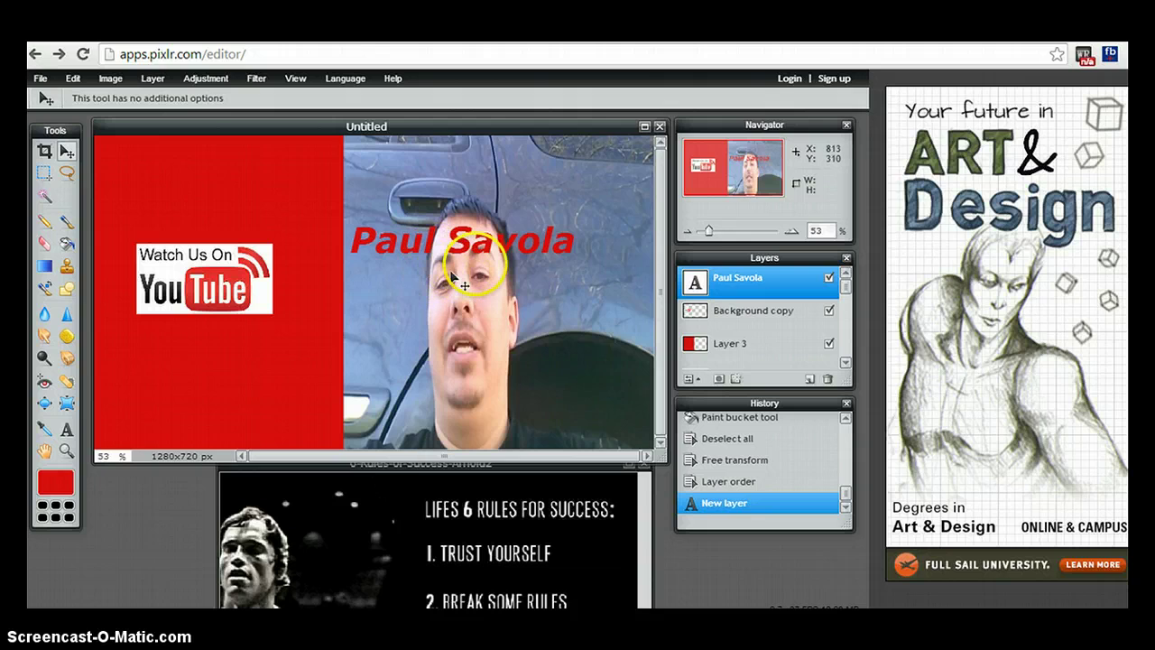
pyautogui.moveTo(489, 236); pyautogui.dragTo(532, 198)
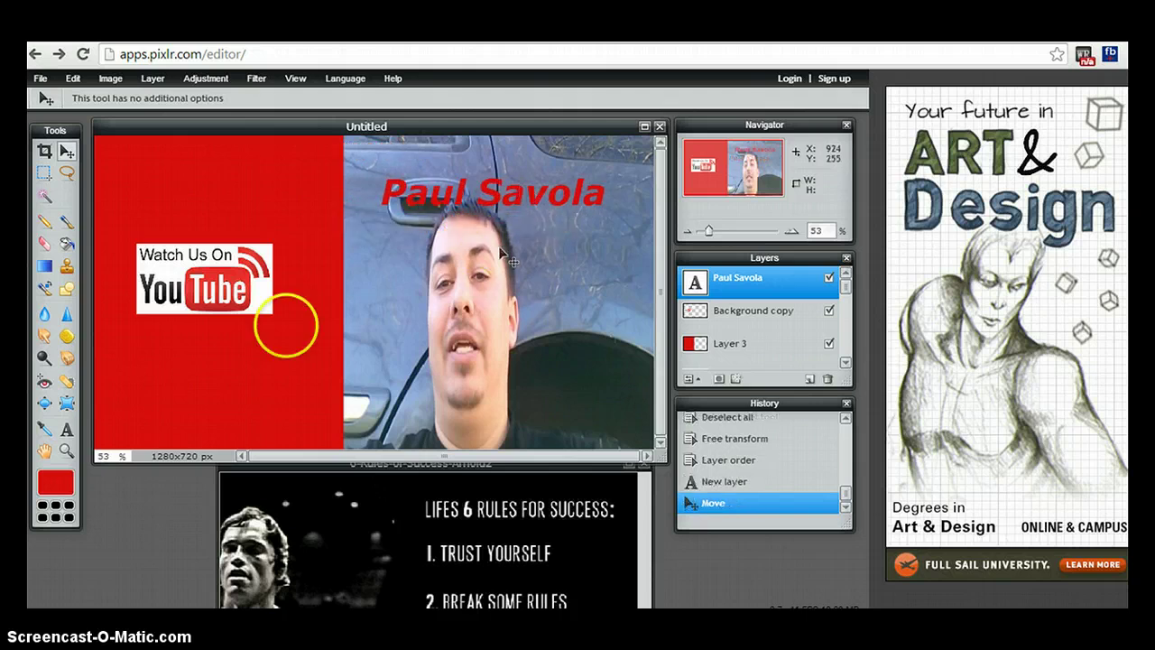
pyautogui.click(66, 430)
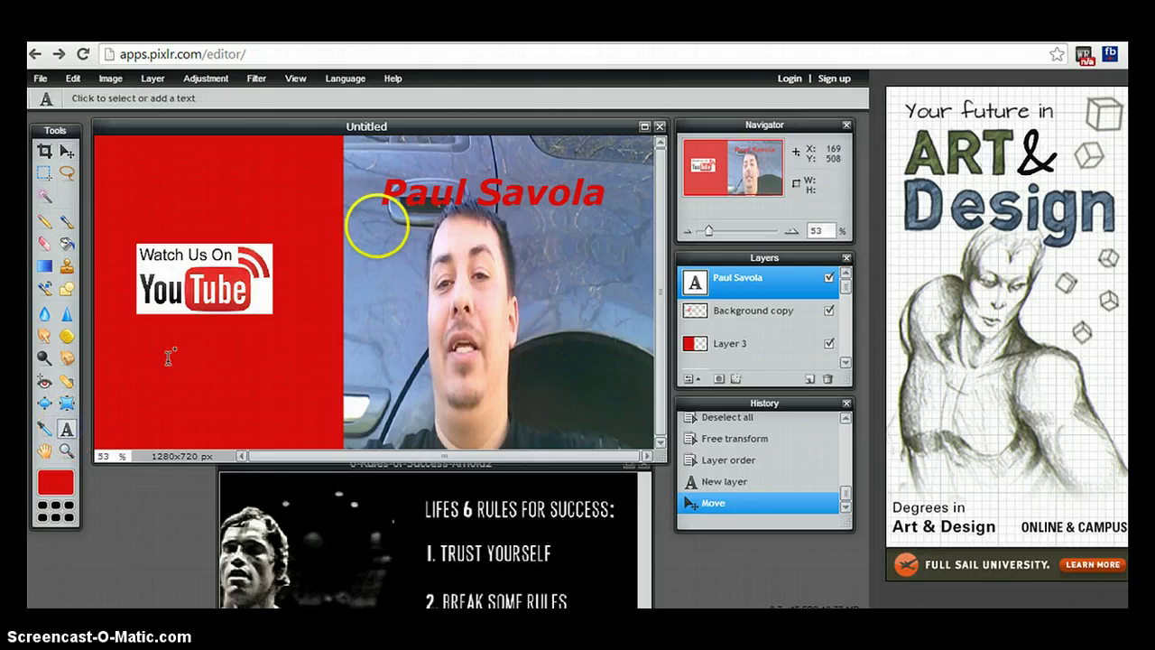
# Step: Recolour the name title text from red to gold d9ad0f
pyautogui.click(441, 202)
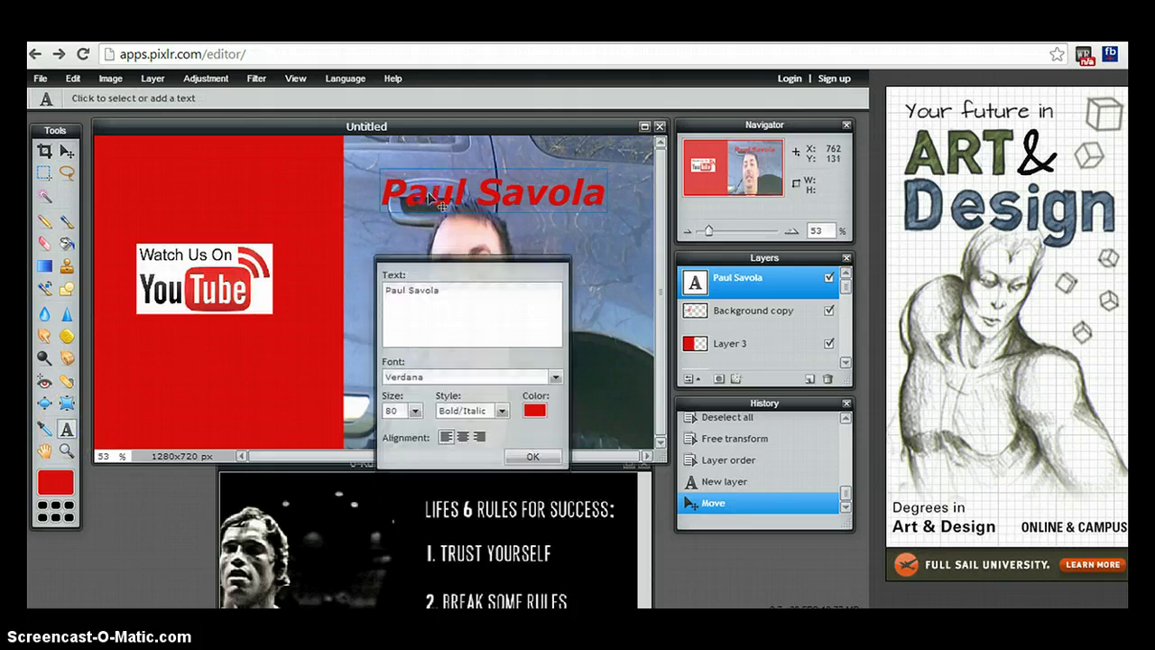
pyautogui.click(534, 412)
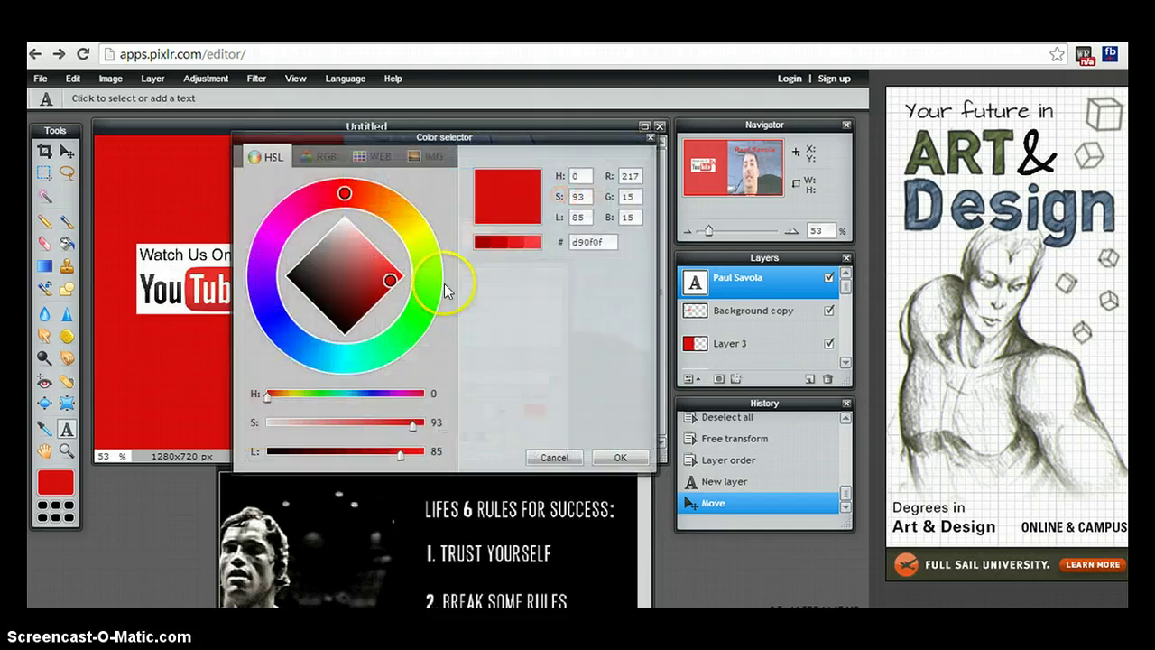
pyautogui.moveTo(444, 284); pyautogui.dragTo(406, 217)
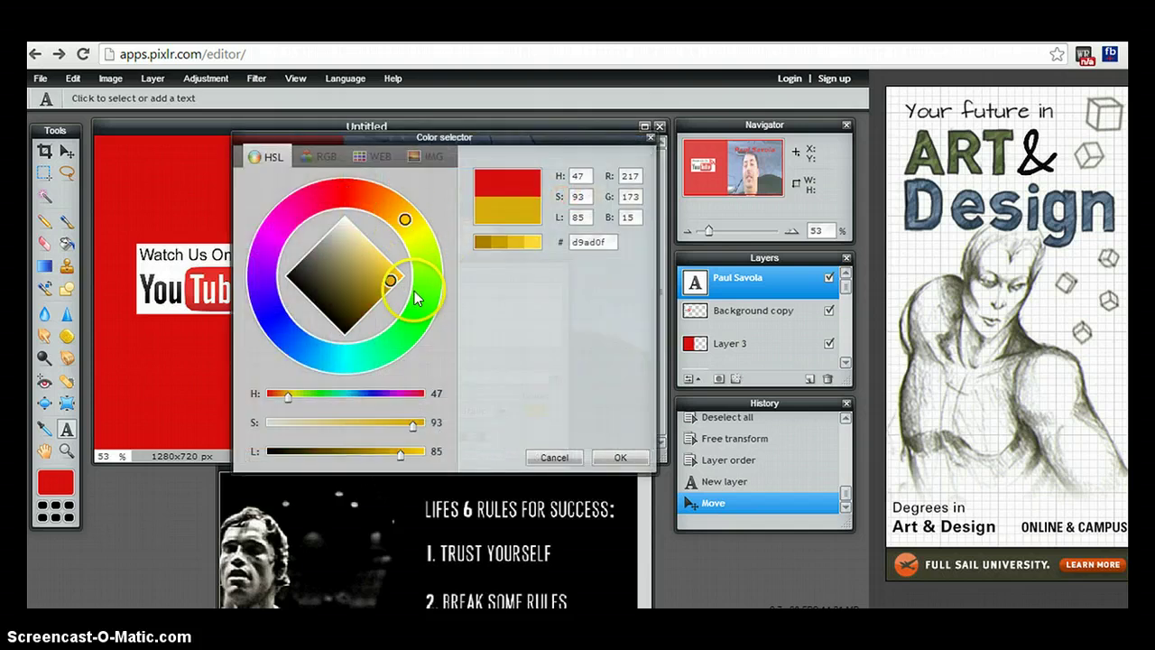
pyautogui.click(624, 454)
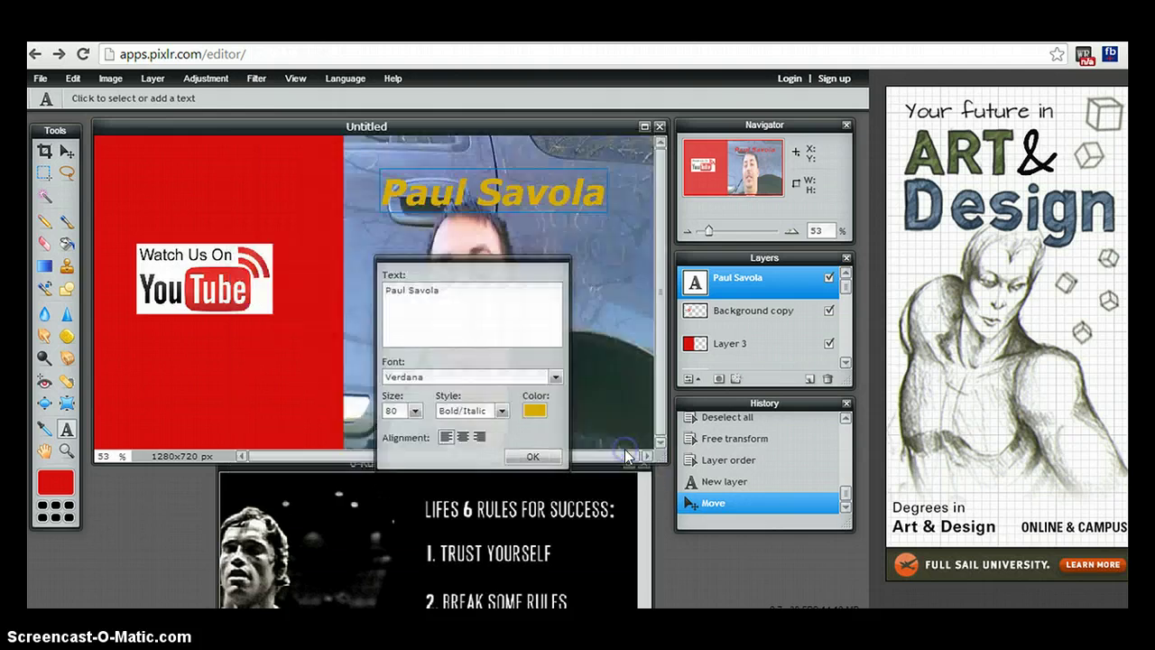
pyautogui.click(535, 458)
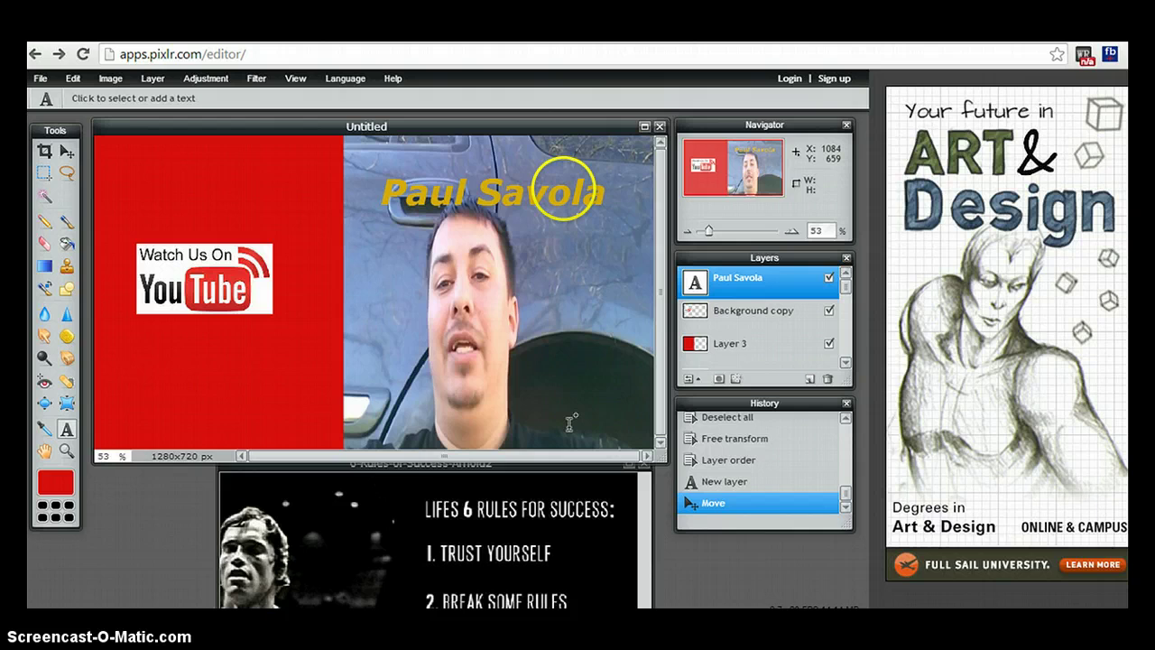
# Step: Enable a Bevel layer style on the name text with the Outer style
pyautogui.click(736, 380)
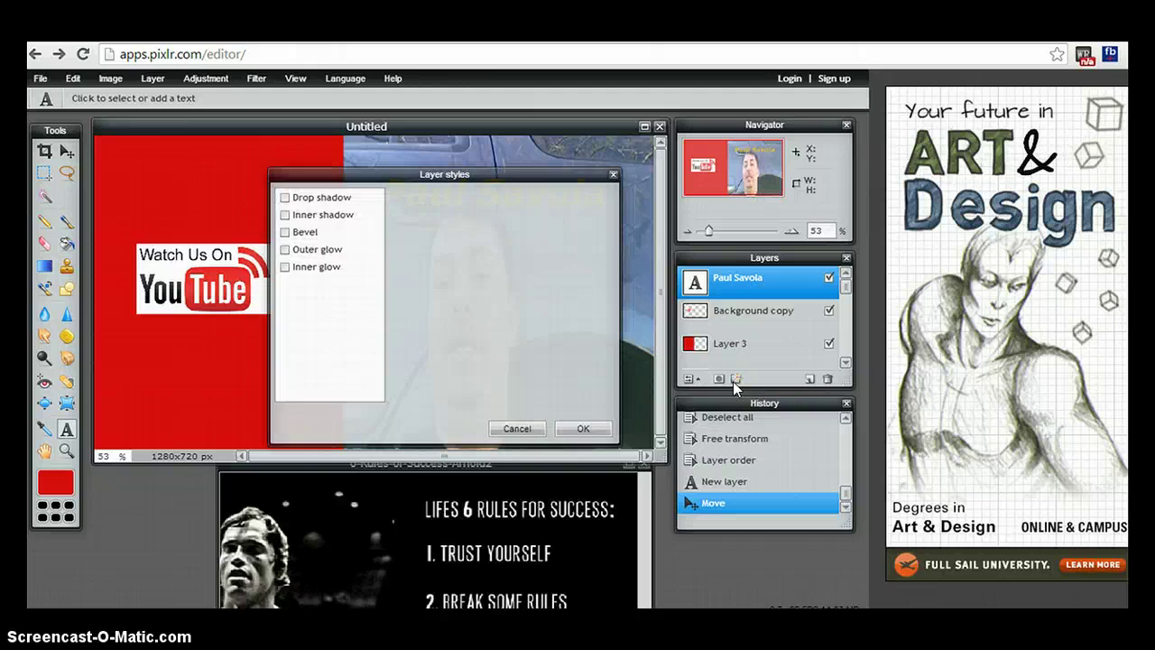
pyautogui.click(284, 232)
pyautogui.click(307, 237)
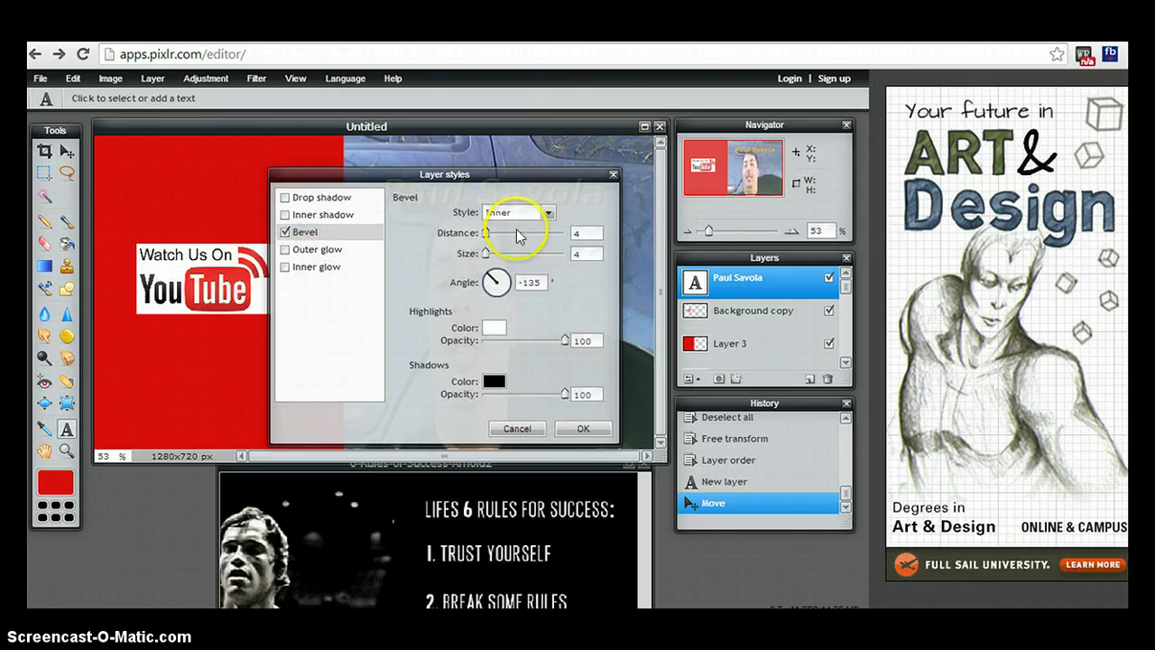
pyautogui.click(548, 213)
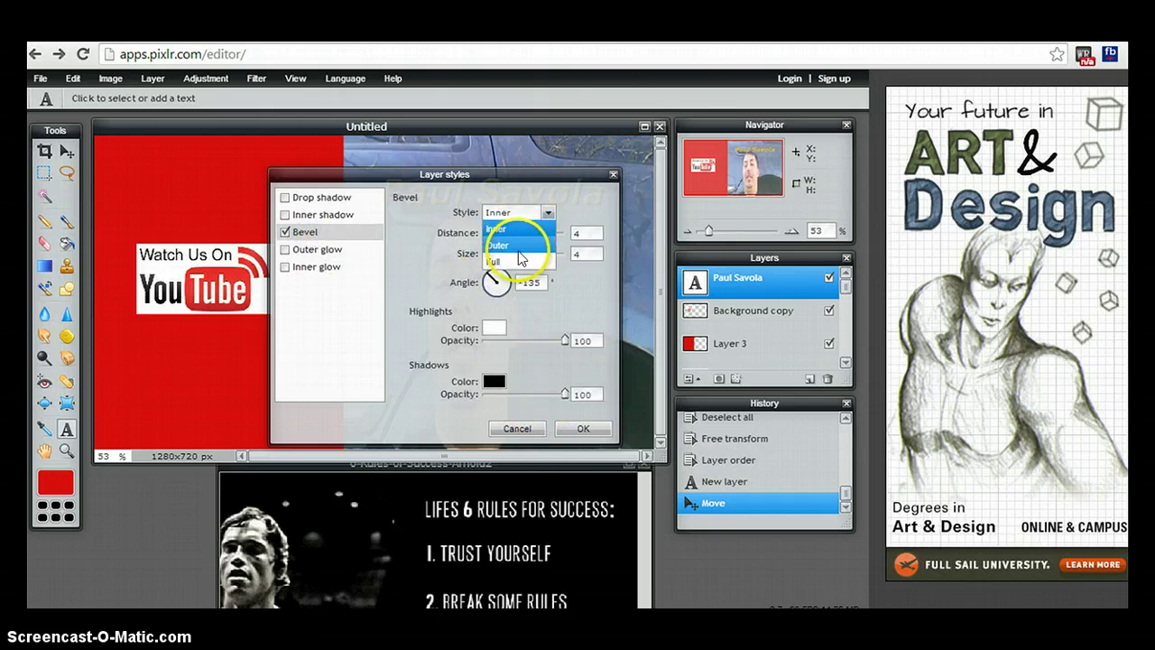
pyautogui.click(510, 245)
# Step: Compare the Inner bevel, keep Outer, and add a drop shadow (opacity 75, distance 10)
pyautogui.moveTo(547, 216); pyautogui.dragTo(462, 355)
pyautogui.click(462, 352)
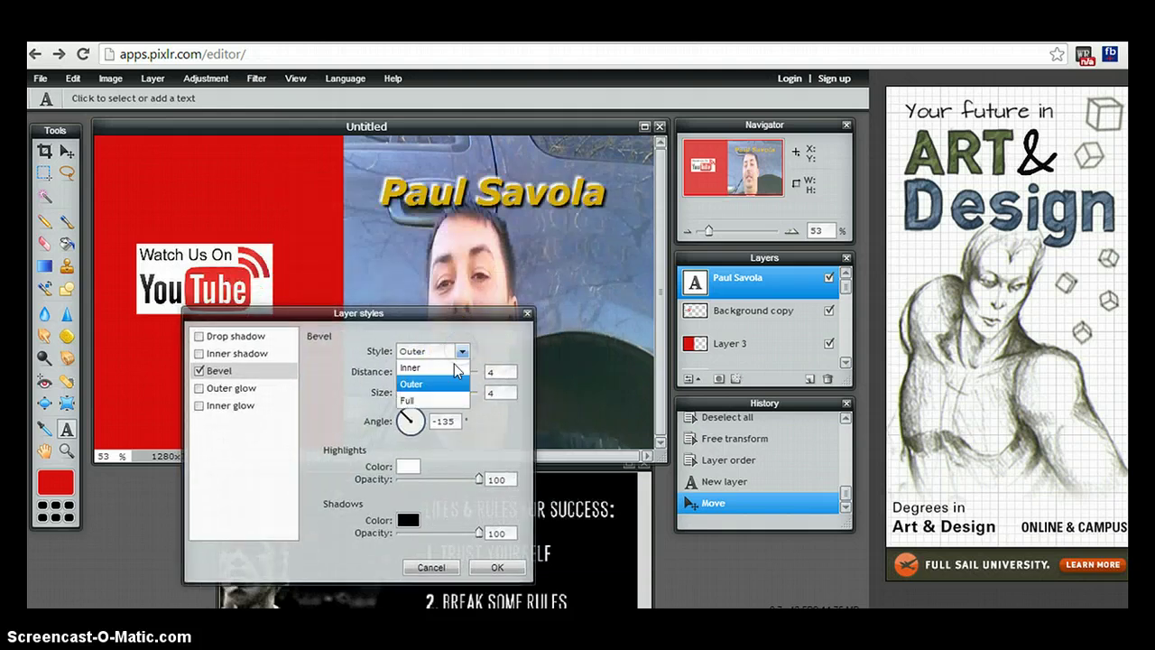
pyautogui.click(433, 379)
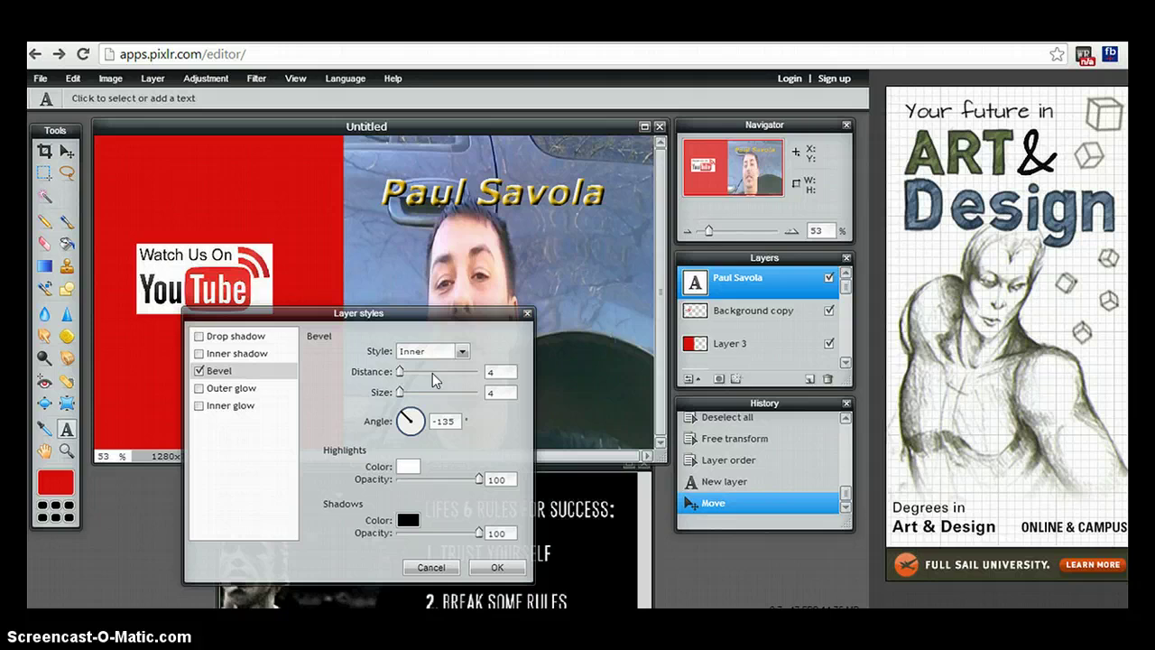
pyautogui.click(461, 351)
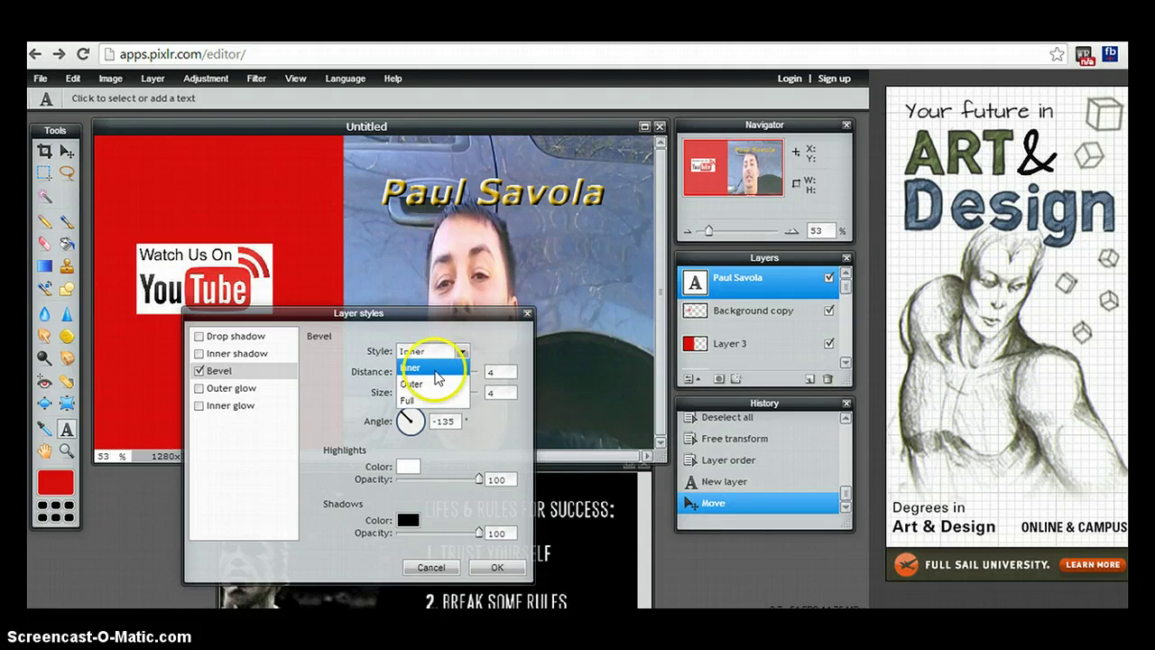
pyautogui.click(420, 386)
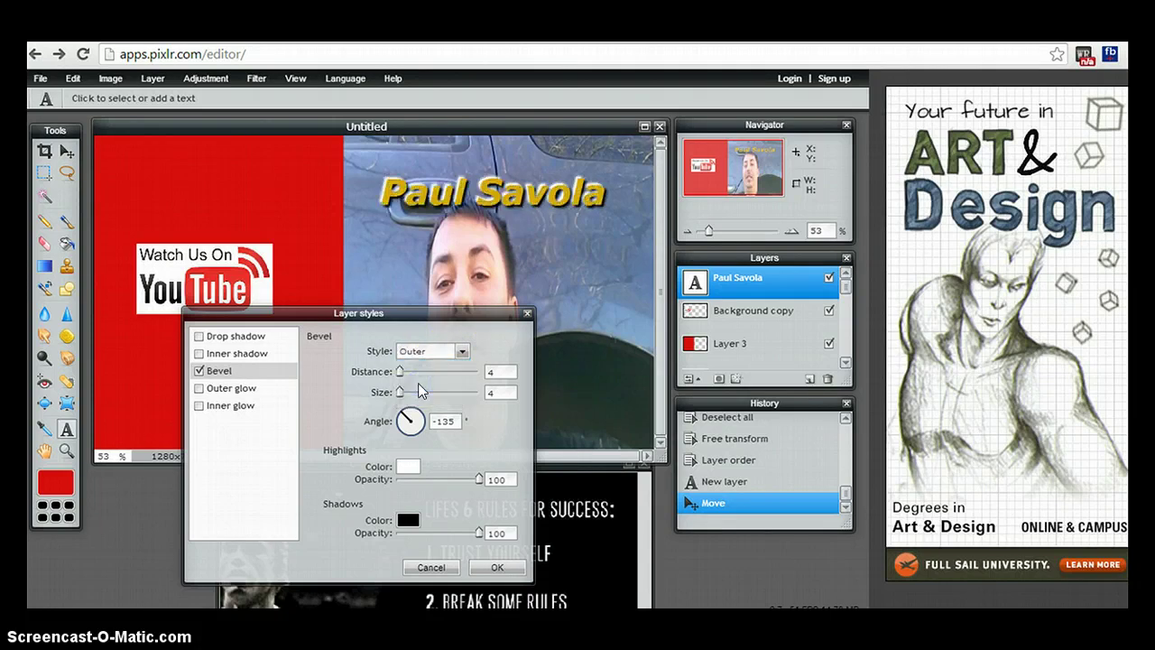
pyautogui.click(214, 335)
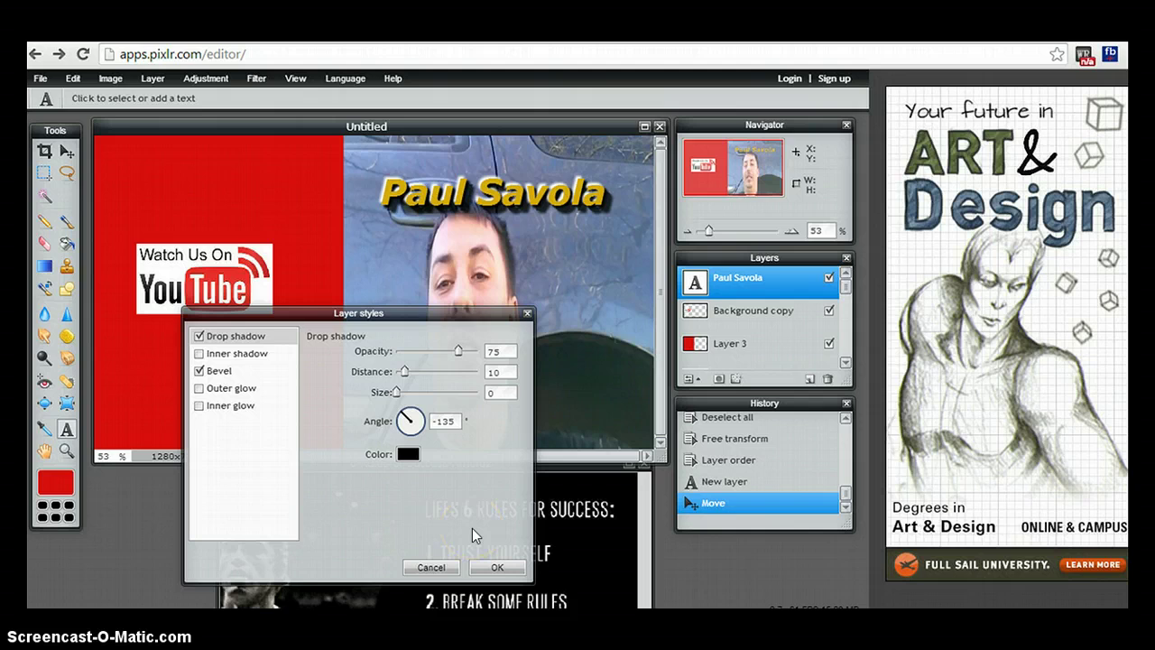
pyautogui.click(497, 567)
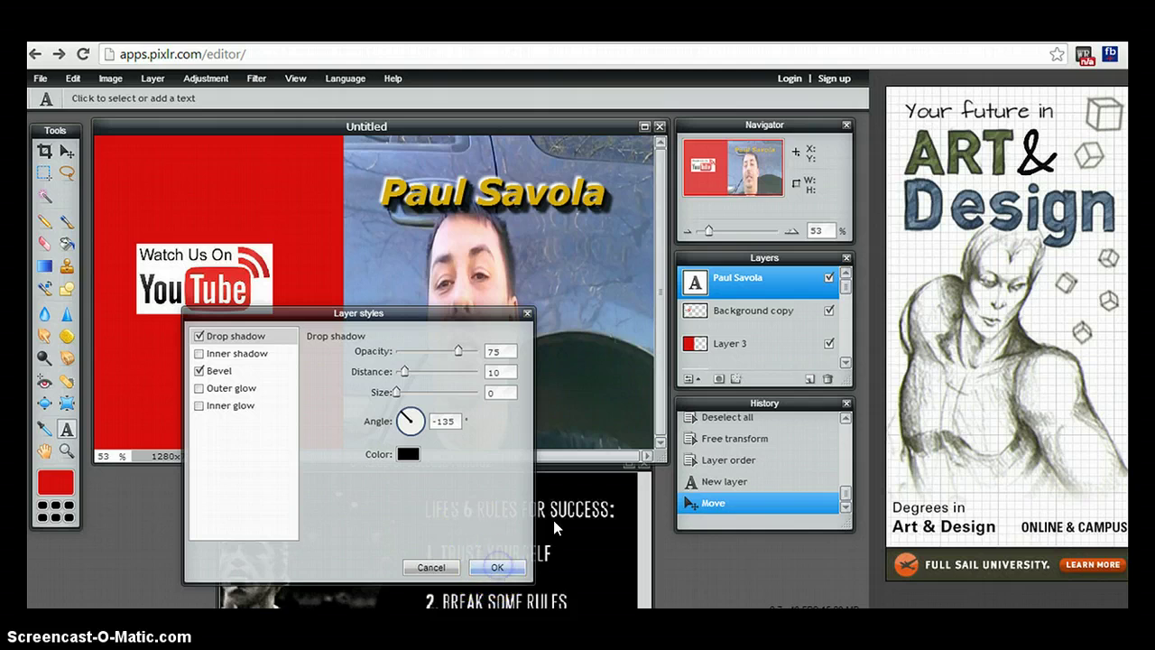